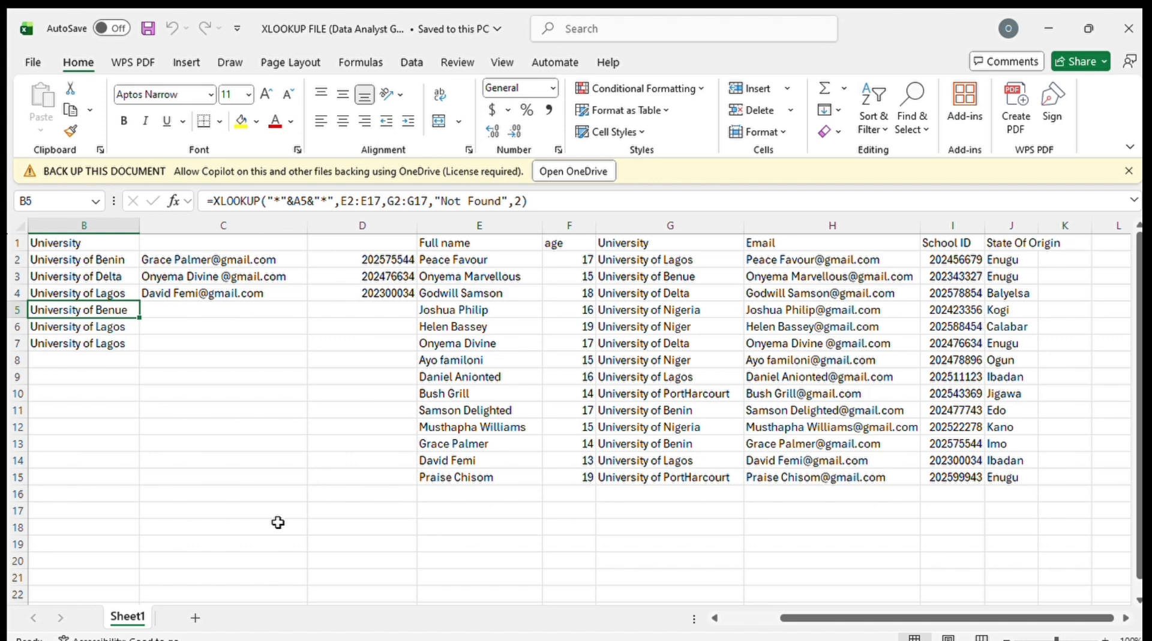
Step: Rename the Sheet1 worksheet to XLOOKUP
{"action": "double_click", "coordinate": [144, 616]}
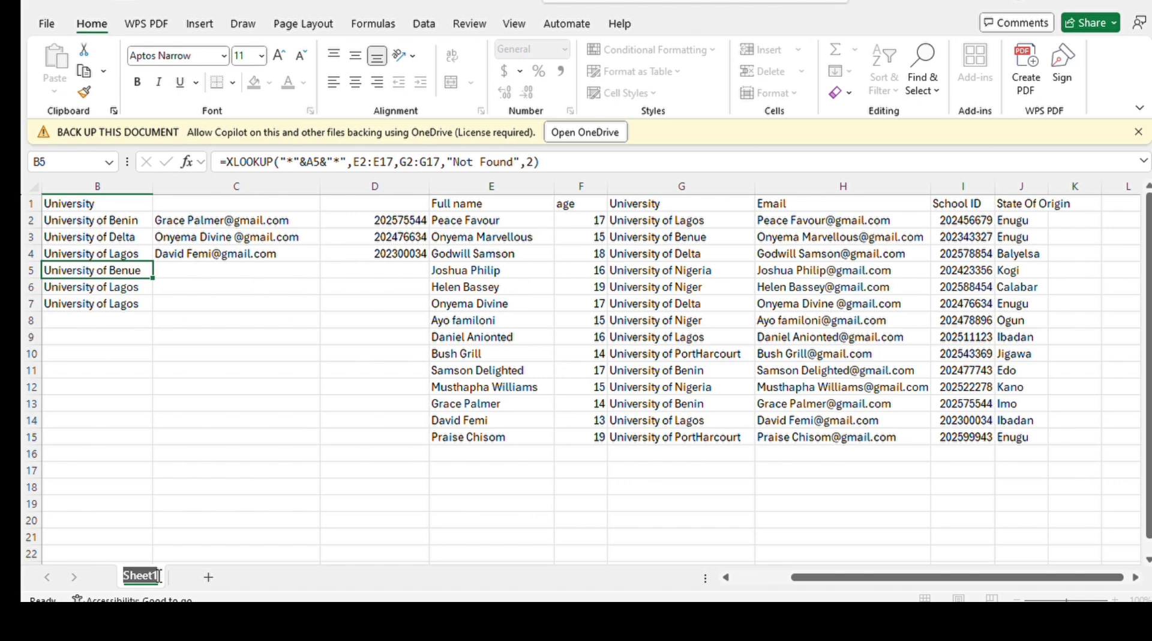
{"action": "key", "text": "BackSpace"}
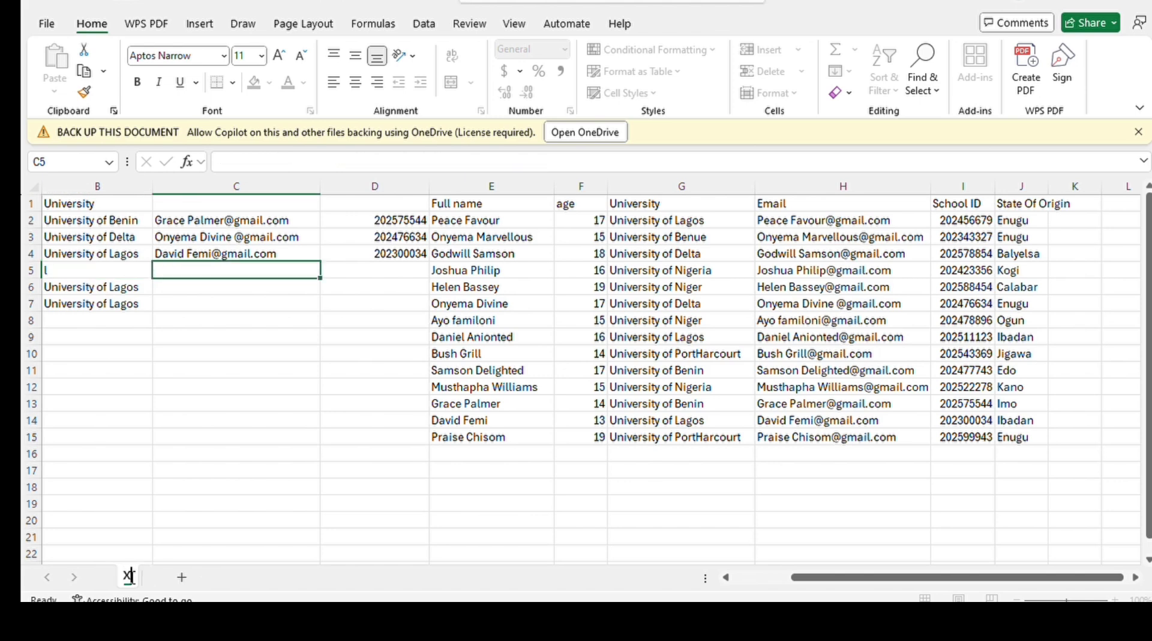
{"action": "type", "text": "XLOOKUP"}
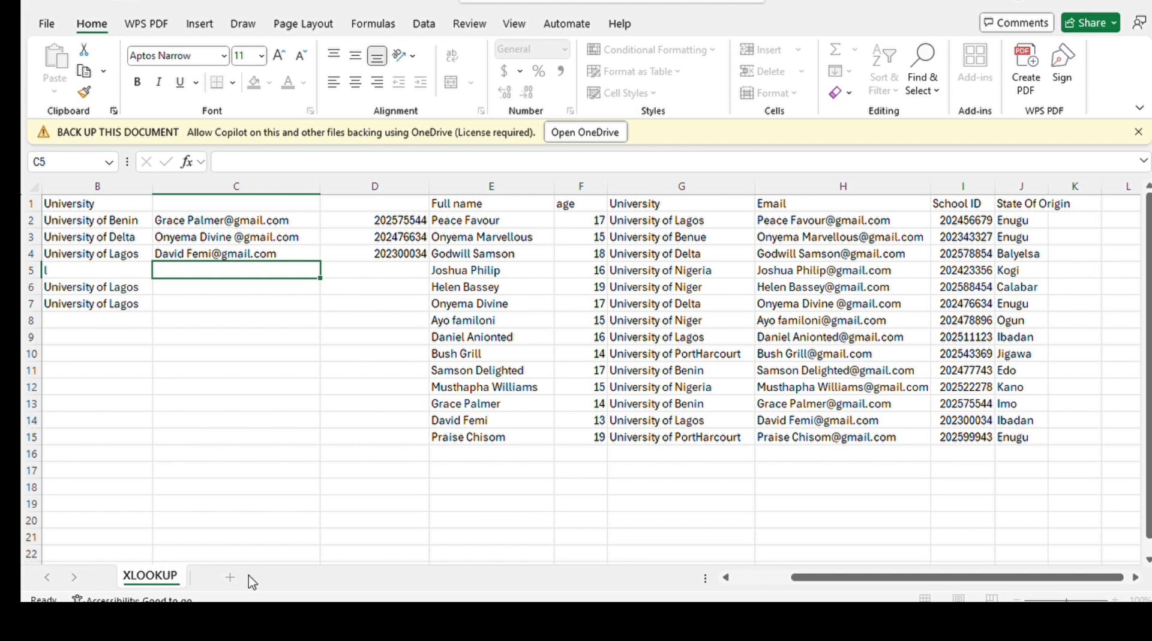
{"action": "key", "text": "Return"}
Step: Add a new worksheet after the XLOOKUP sheet and name it VLOOKUP
{"action": "left_click", "coordinate": [228, 577]}
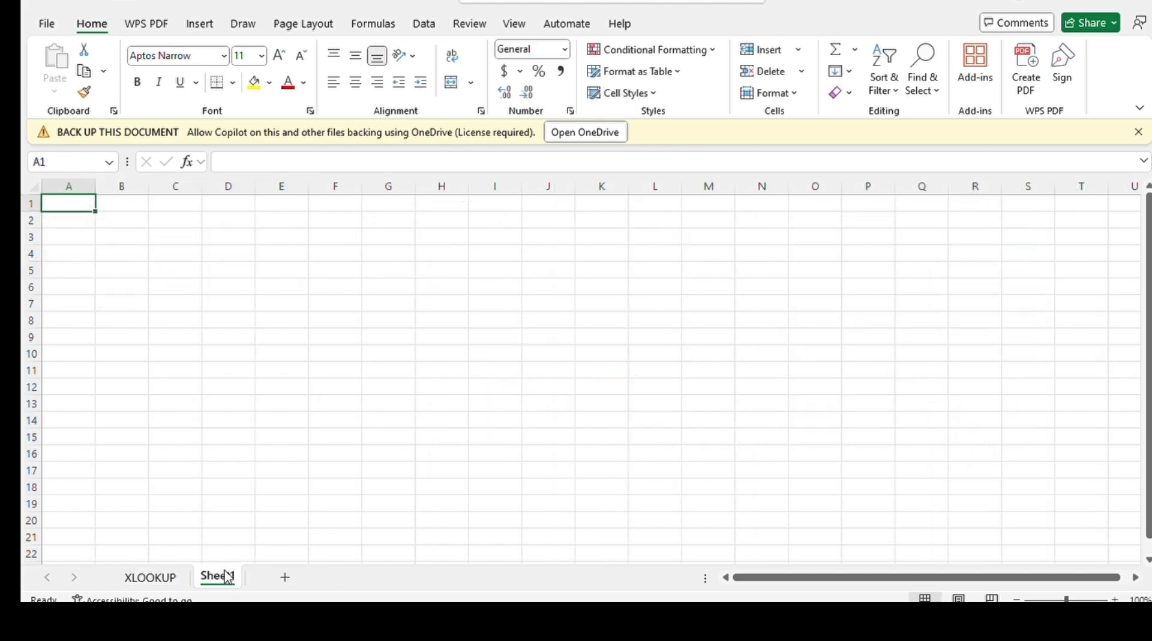
{"action": "left_click", "coordinate": [150, 577]}
{"action": "left_click", "coordinate": [168, 519]}
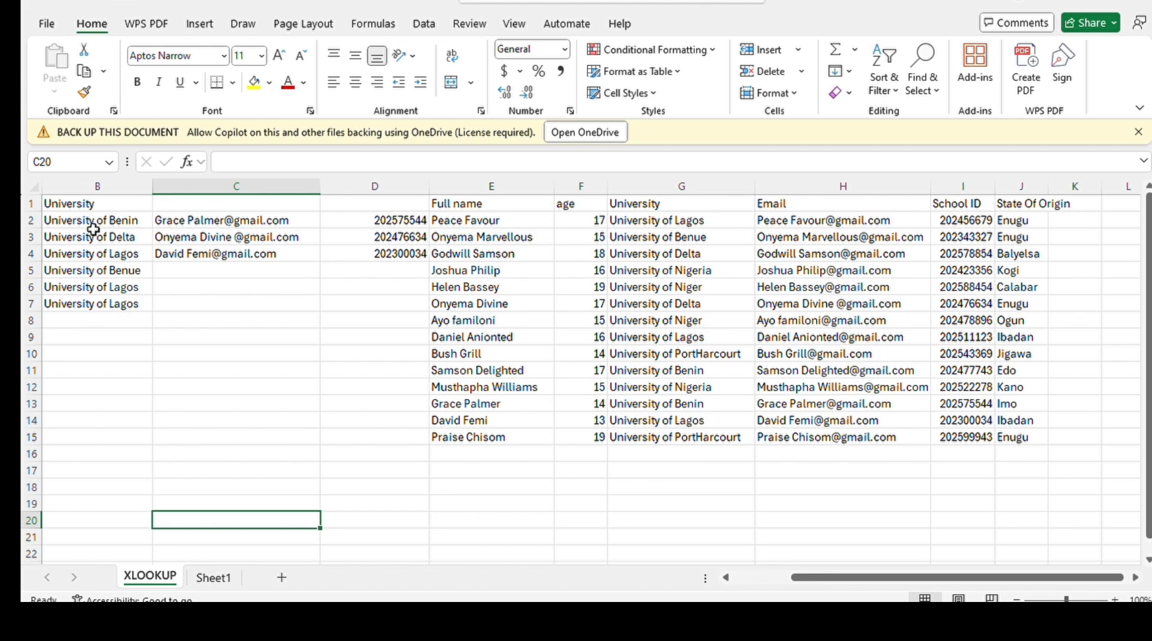
{"action": "double_click", "coordinate": [213, 576]}
{"action": "type", "text": "VLOOKUP"}
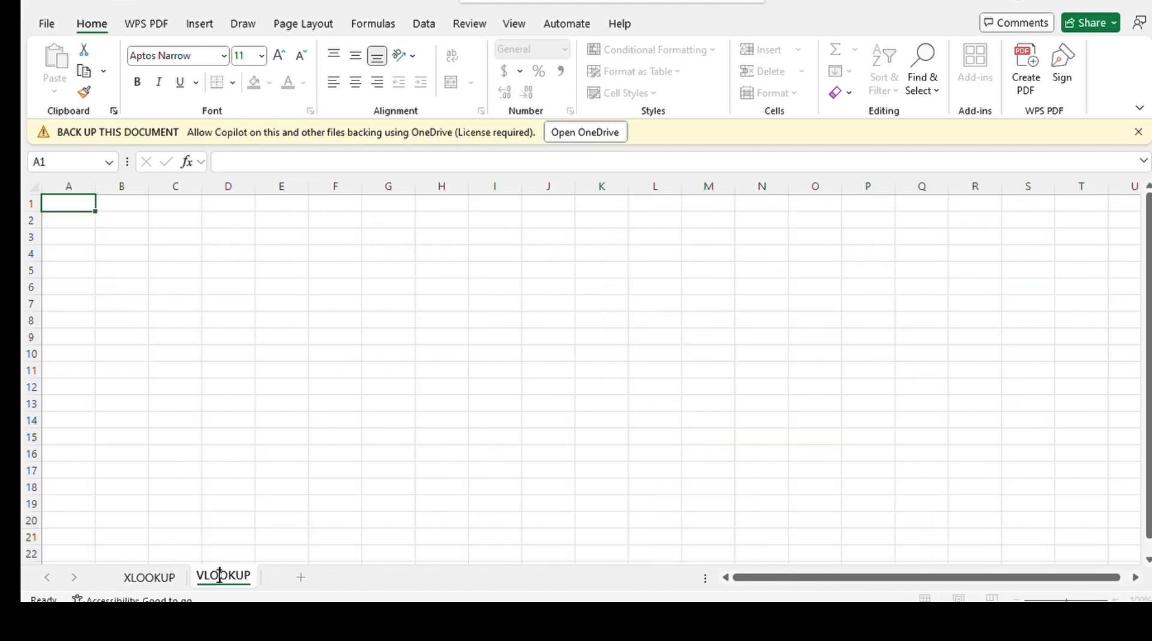
{"action": "key", "text": "Return"}
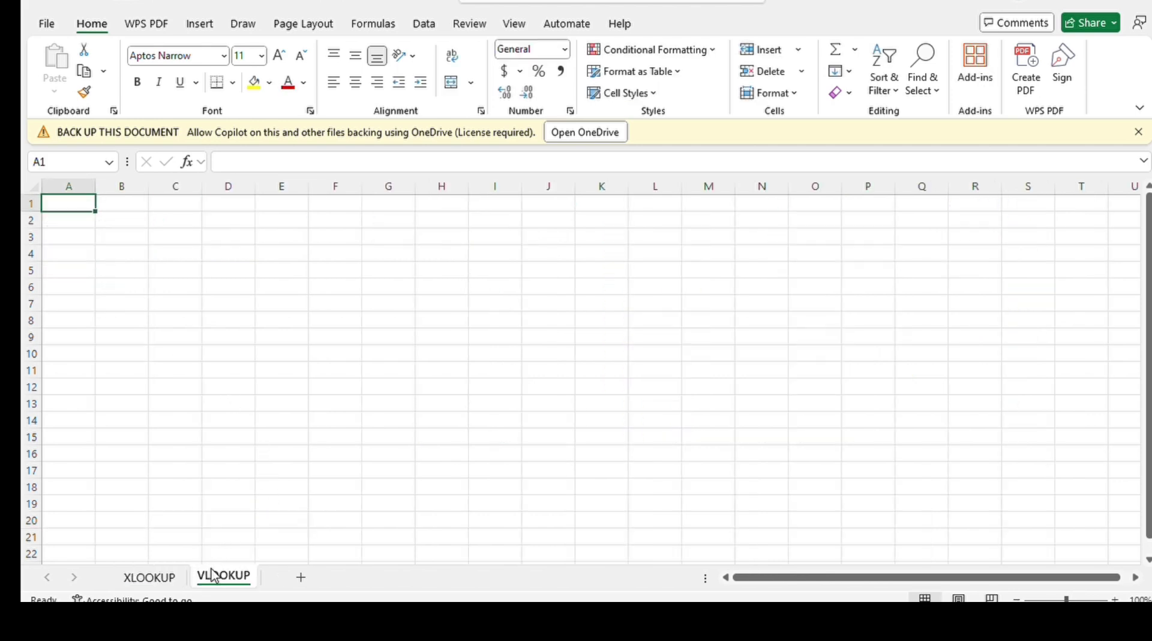
Step: Copy the entire contents of the XLOOKUP sheet into the VLOOKUP sheet, starting at cell A1
{"action": "left_click", "coordinate": [162, 578]}
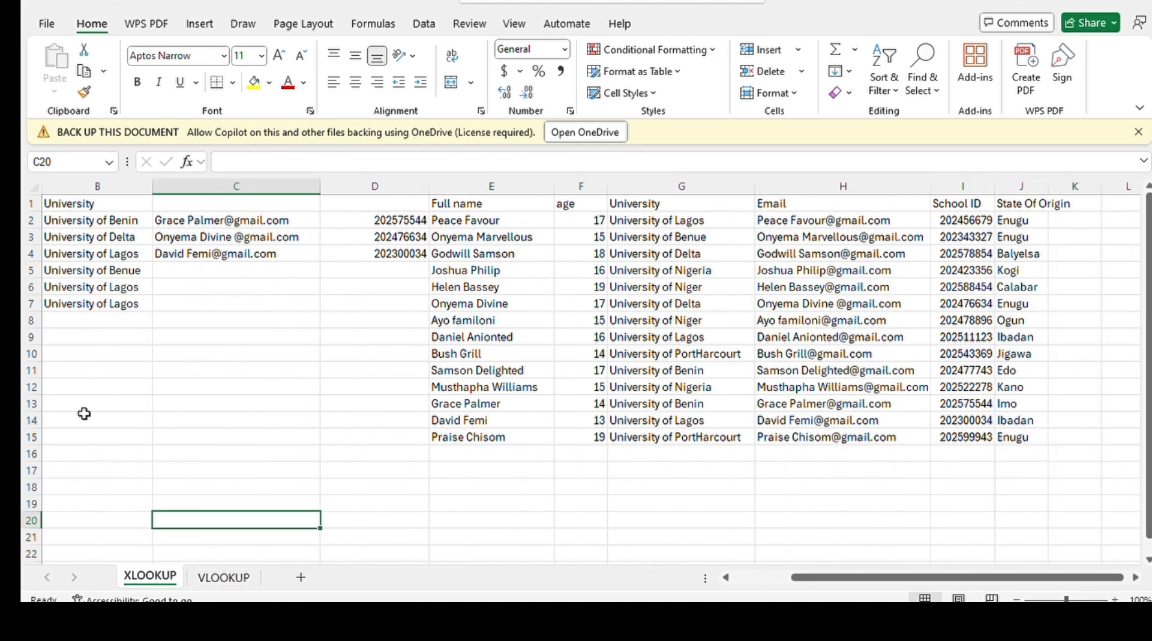
{"action": "left_click", "coordinate": [30, 190]}
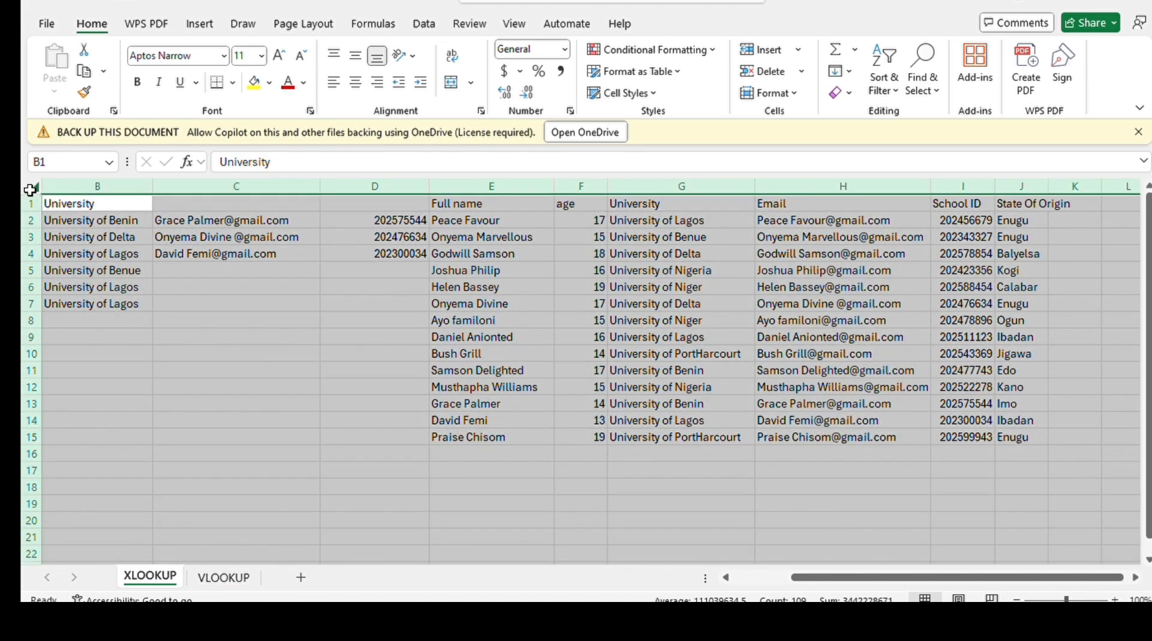
{"action": "key", "text": "ctrl+c"}
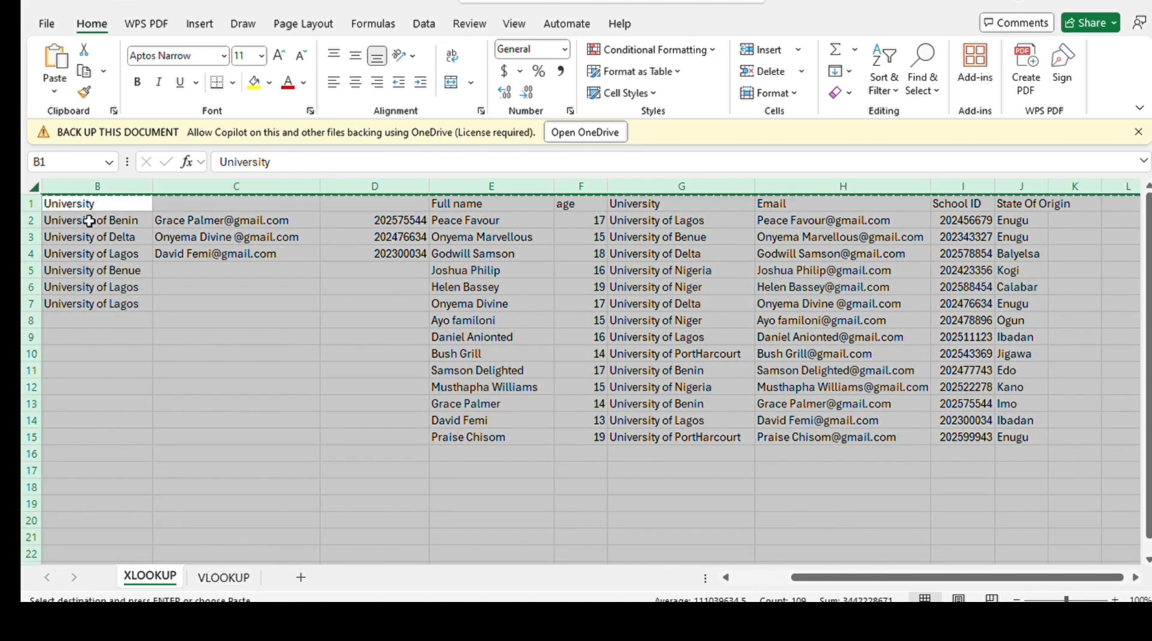
{"action": "left_click", "coordinate": [221, 574]}
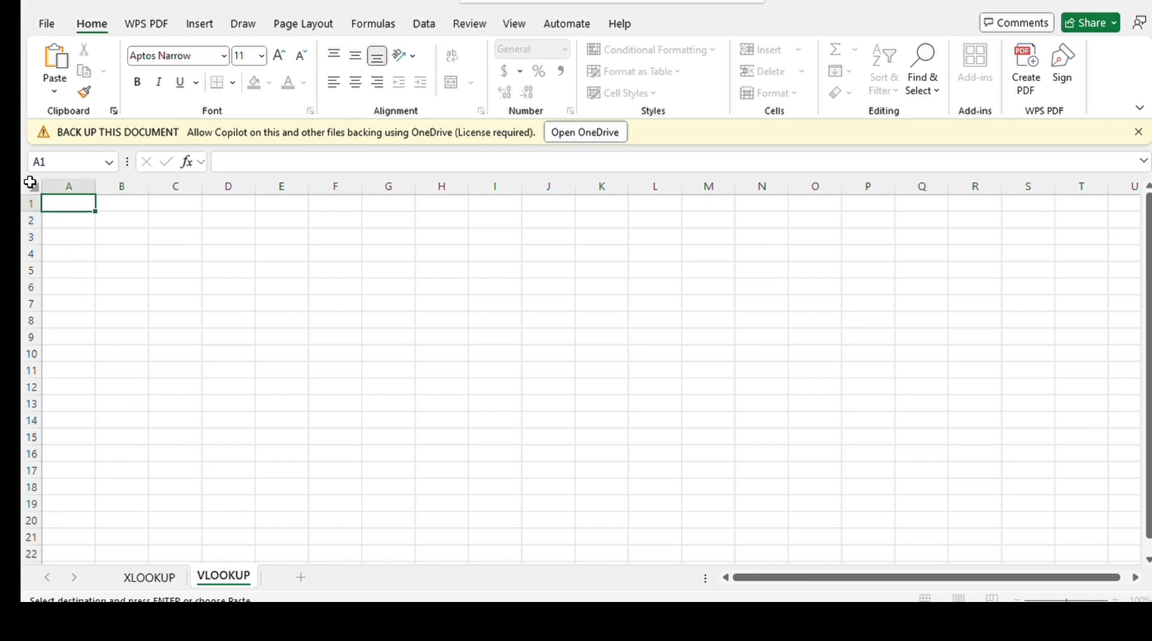
{"action": "left_click", "coordinate": [30, 182]}
{"action": "key", "text": "ctrl+v"}
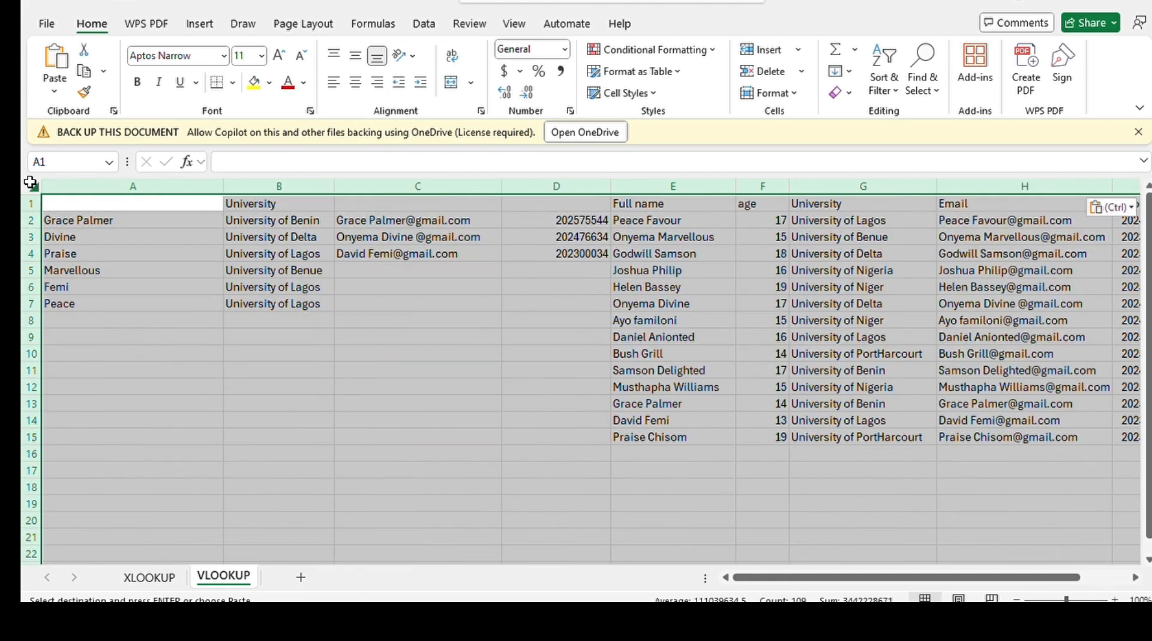
{"action": "left_click", "coordinate": [336, 442]}
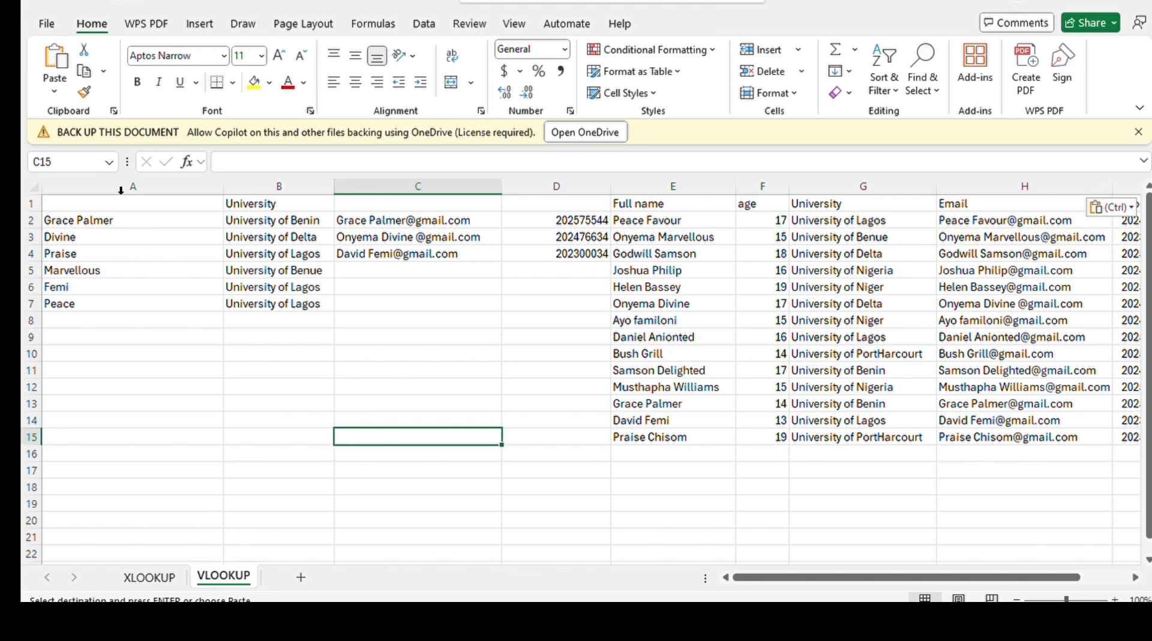
Step: Enter the header Name in cell A1 of the VLOOKUP sheet
{"action": "double_click", "coordinate": [141, 209]}
{"action": "double_click", "coordinate": [140, 208]}
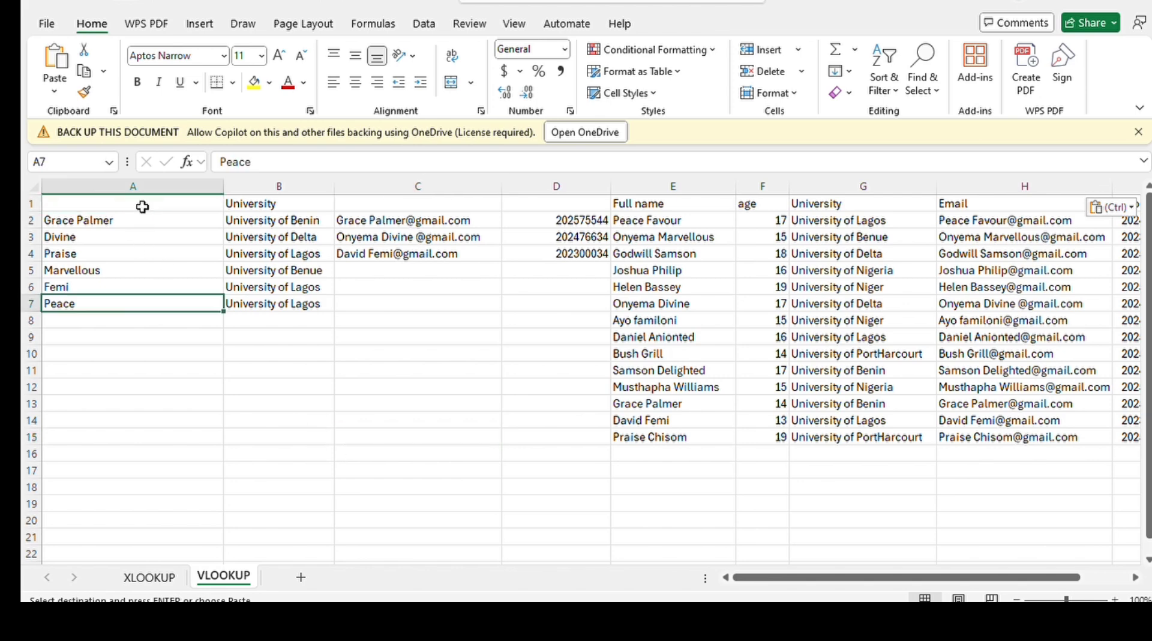
{"action": "double_click", "coordinate": [142, 208]}
{"action": "left_click", "coordinate": [148, 201]}
{"action": "type", "text": "nye"}
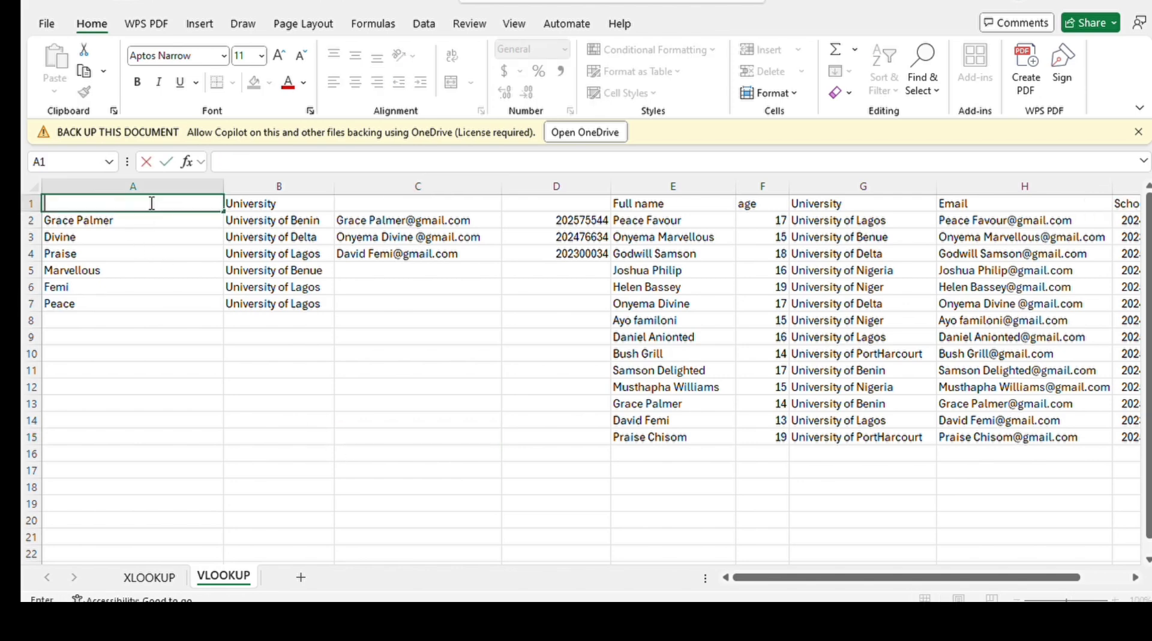
{"action": "type", "text": "ma"}
{"action": "key", "text": "BackSpace"}
{"action": "key", "text": "BackSpace"}
{"action": "key", "text": "BackSpace"}
{"action": "type", "text": "Name"}
{"action": "left_click", "coordinate": [253, 430]}
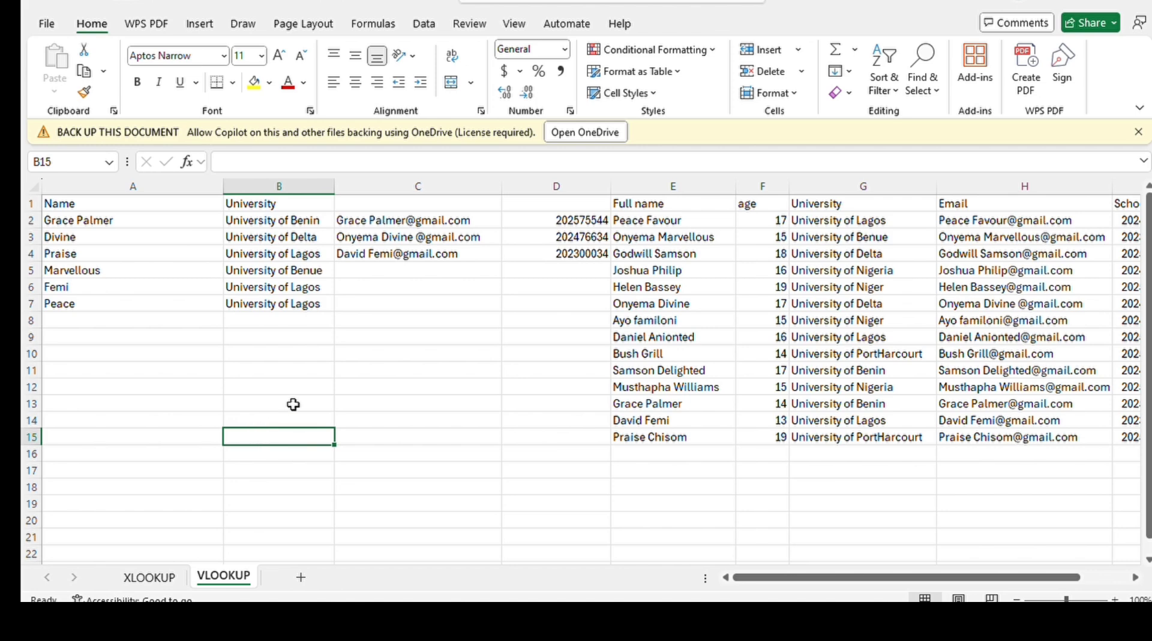
Step: Clear the University header and the old lookup results from columns B to D on the VLOOKUP sheet
{"action": "left_click", "coordinate": [280, 190]}
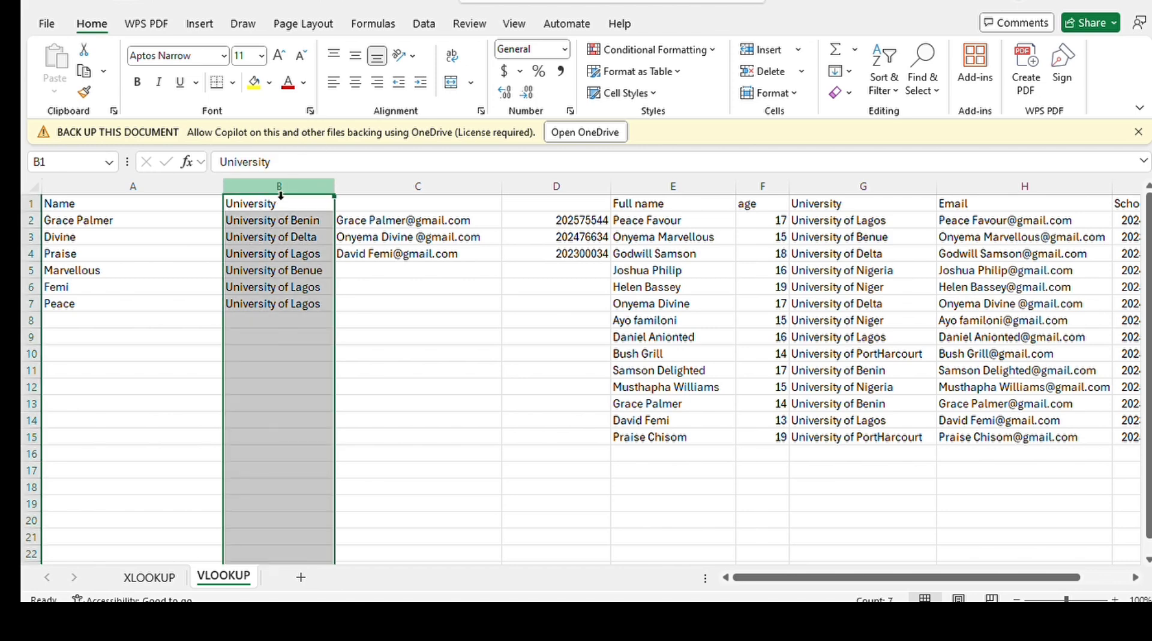
{"action": "key", "text": "BackSpace"}
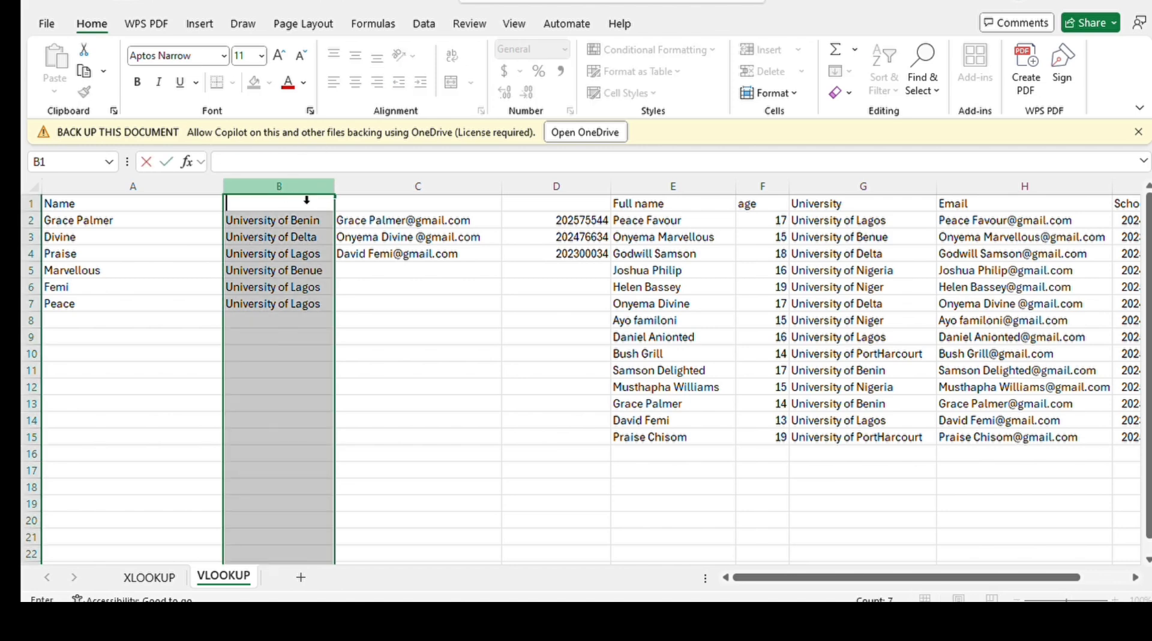
{"action": "key", "text": "ctrl+Return"}
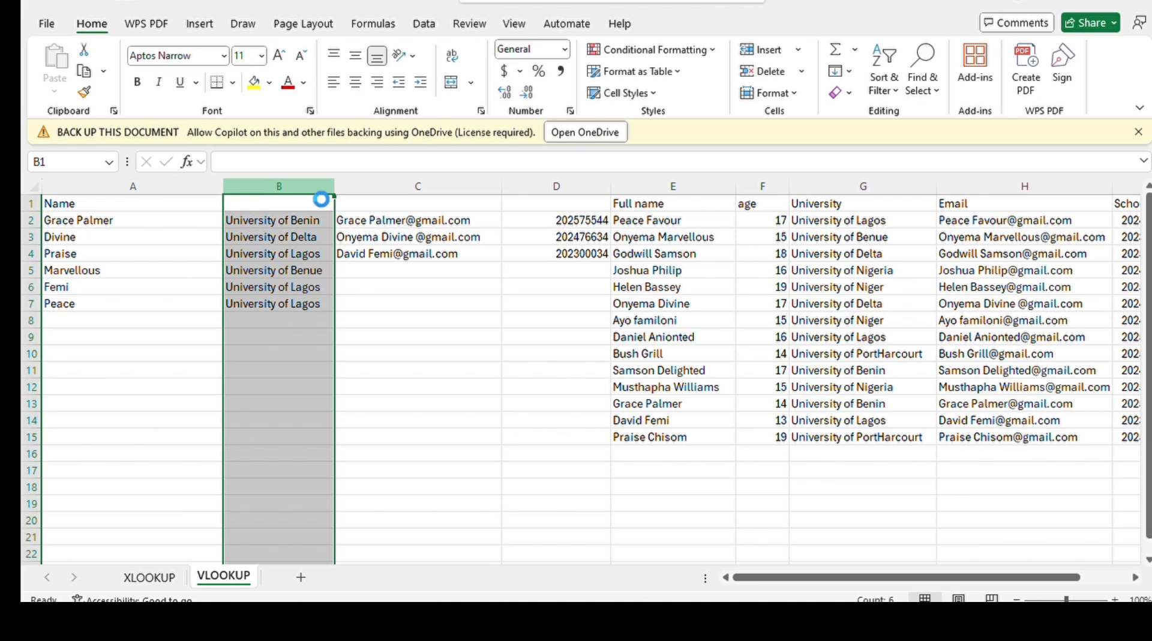
{"action": "left_click", "coordinate": [433, 497]}
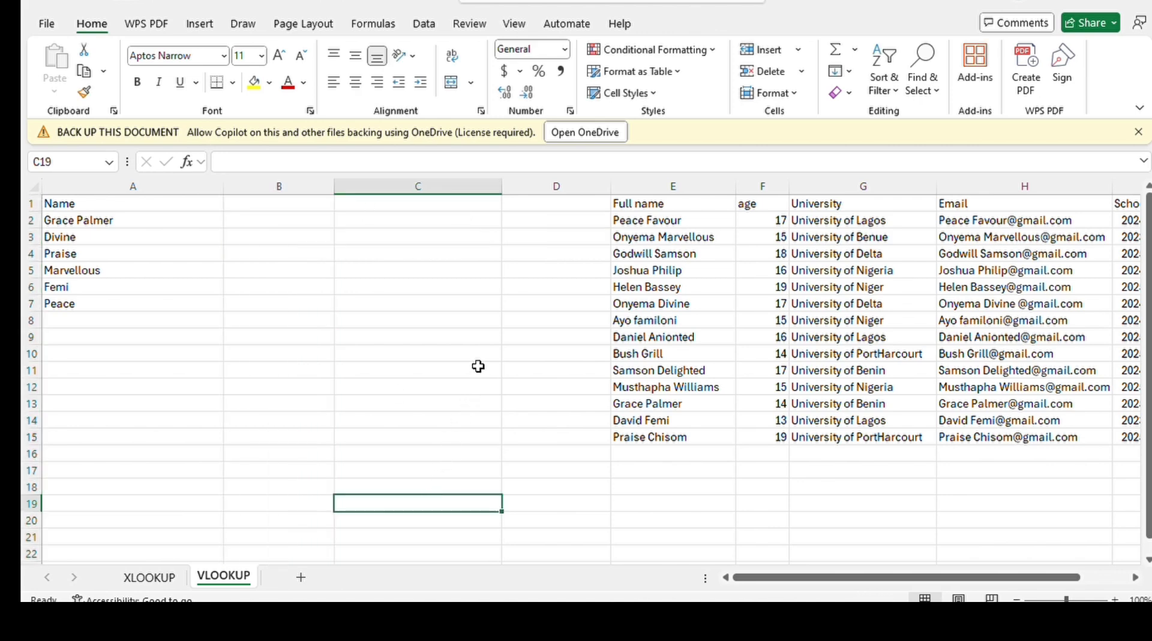
Step: Enter the headers Email, University and School ID in cells B1, C1 and D1
{"action": "double_click", "coordinate": [259, 205]}
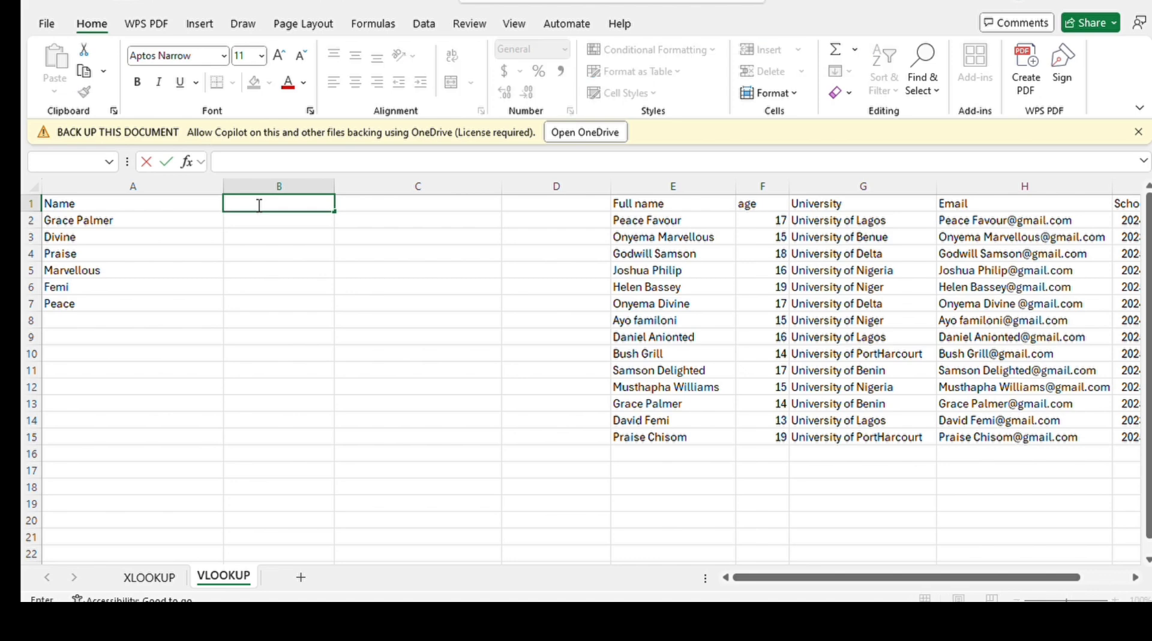
{"action": "type", "text": "U"}
{"action": "key", "text": "BackSpace"}
{"action": "type", "text": "Email"}
{"action": "left_click", "coordinate": [362, 205]}
{"action": "type", "text": "Uni"}
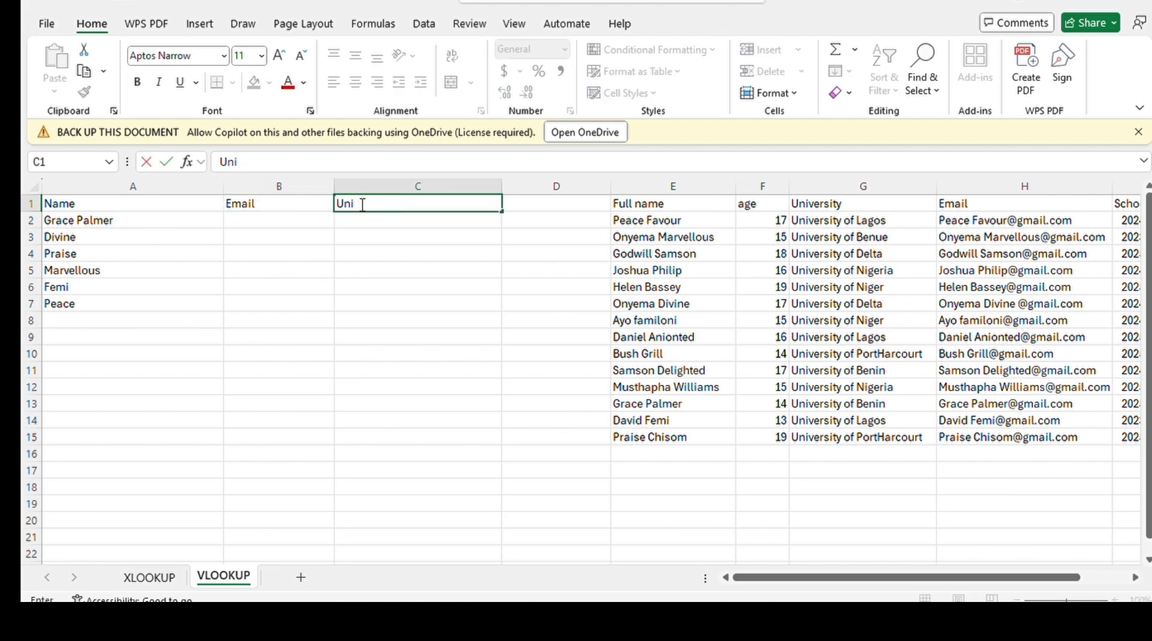
{"action": "type", "text": "versity"}
{"action": "double_click", "coordinate": [560, 202]}
{"action": "type", "text": "Sc"}
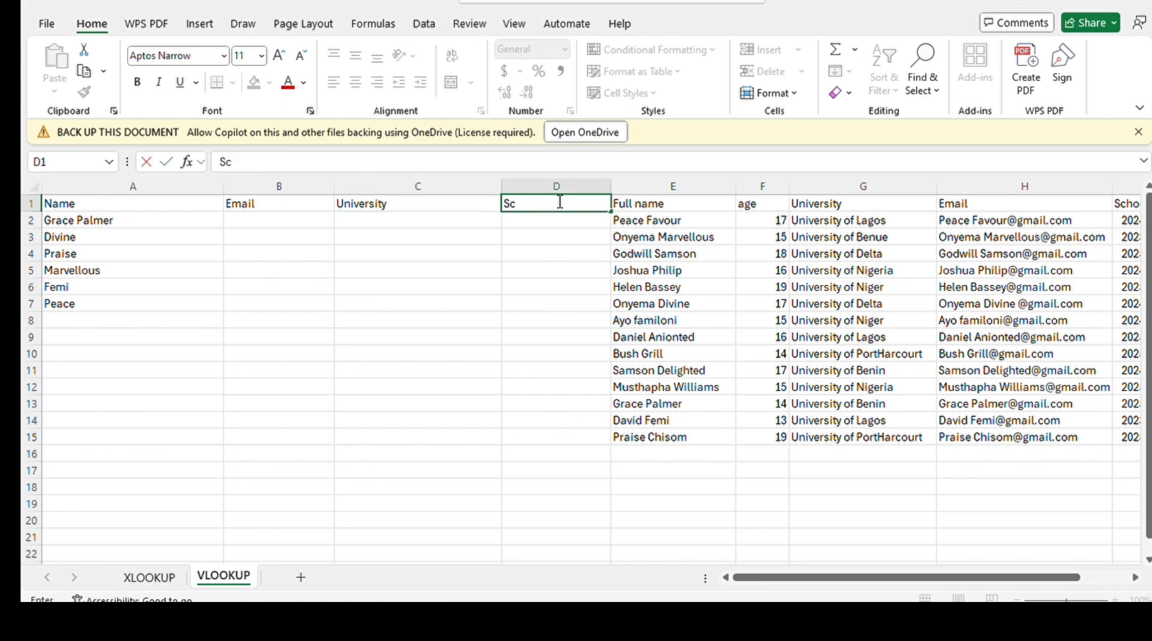
{"action": "type", "text": "hool ID"}
Step: Look up the email for the name in A2 by entering =VLOOKUP(A2,E2:I15,4,FALSE) in cell B2
{"action": "double_click", "coordinate": [240, 220]}
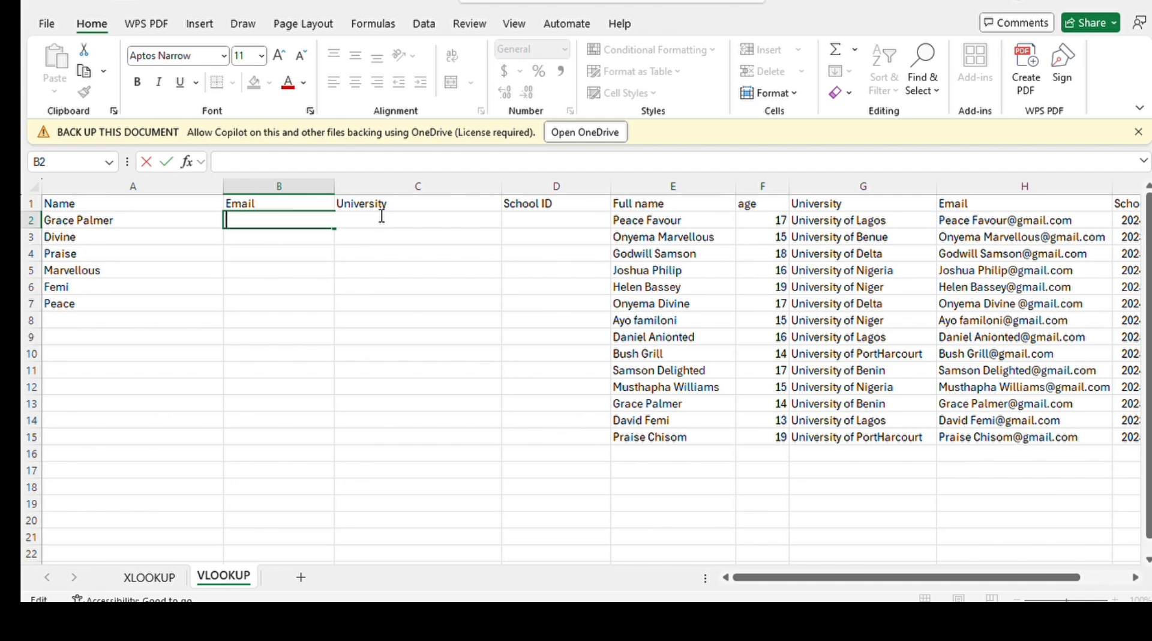
{"action": "type", "text": "="}
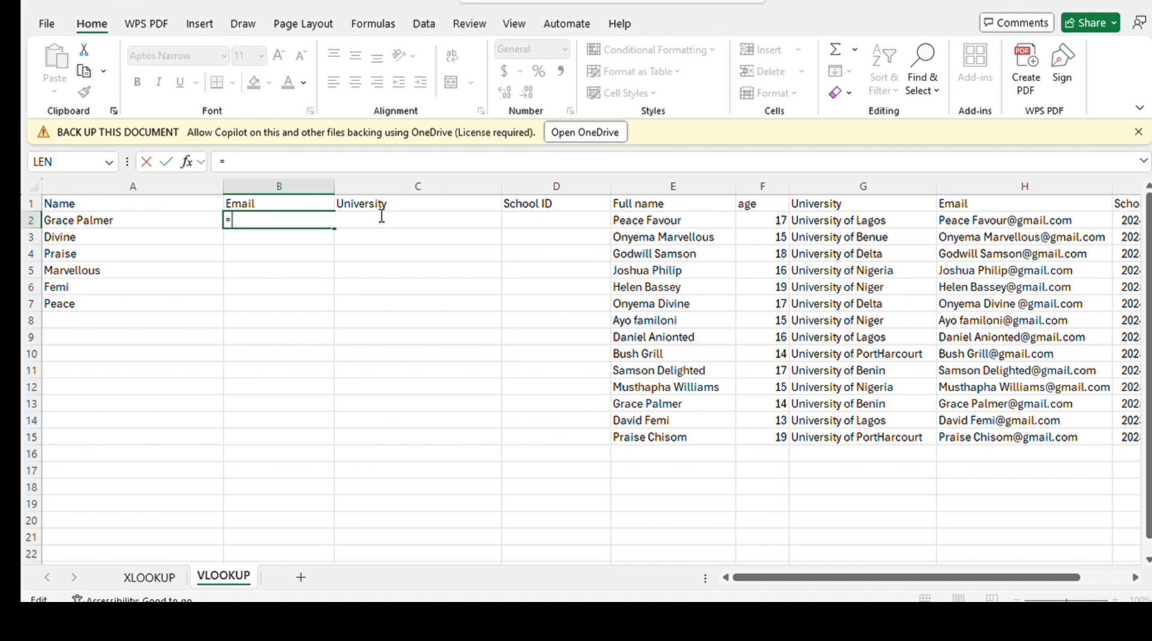
{"action": "type", "text": "vloo"}
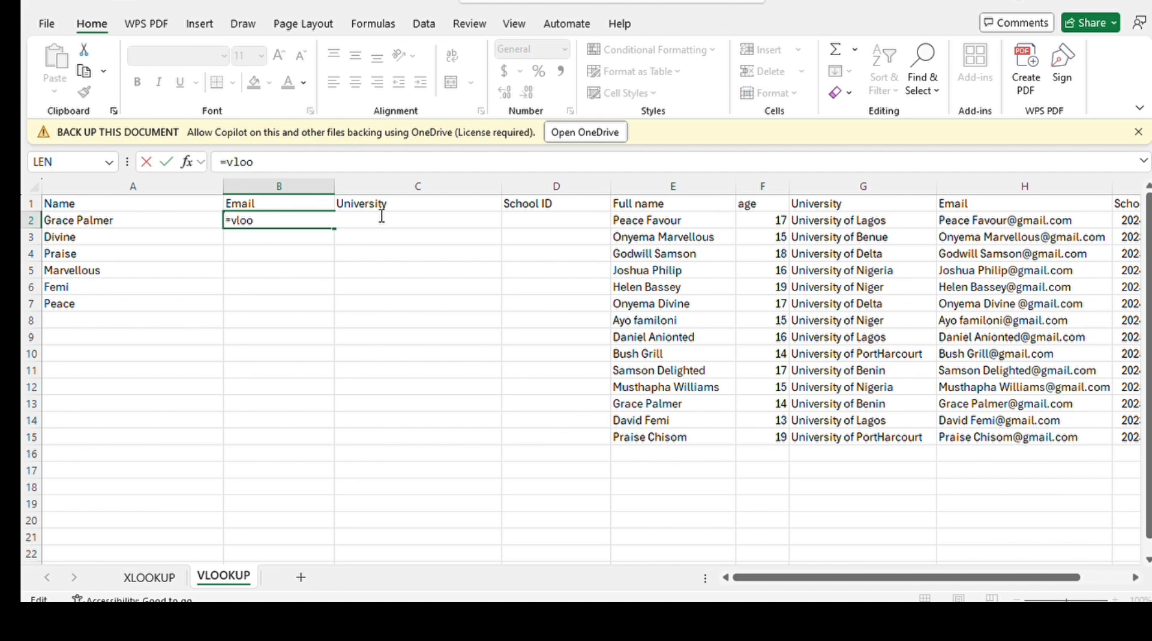
{"action": "type", "text": "kup(a2,"}
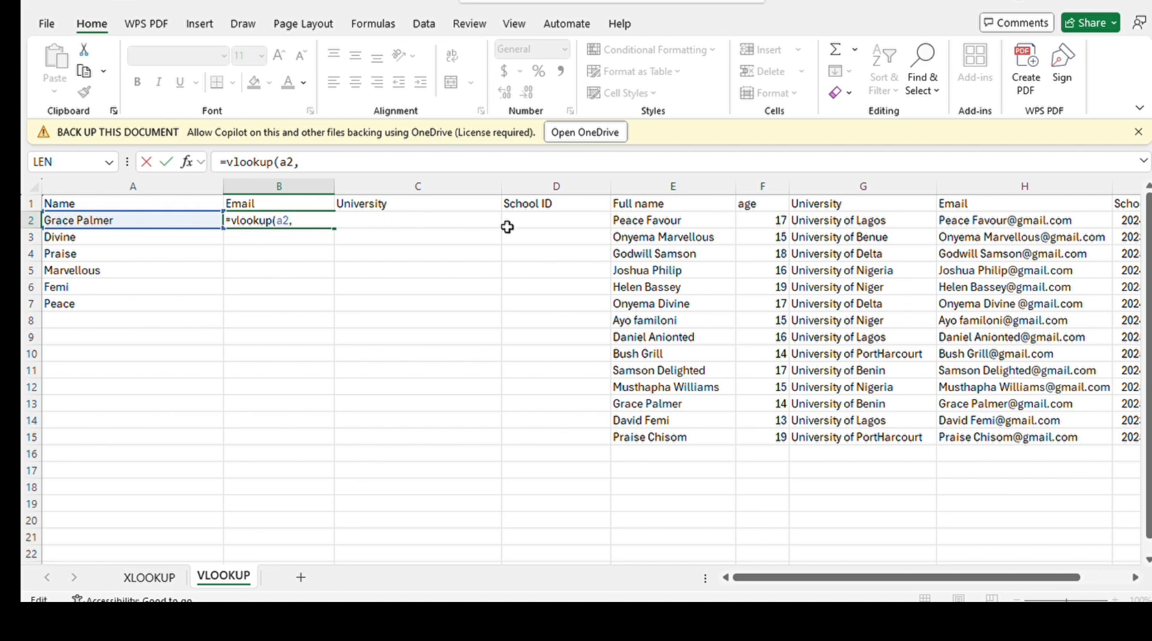
{"action": "scroll", "coordinate": [507, 227], "scroll_direction": "right", "scroll_amount": 4}
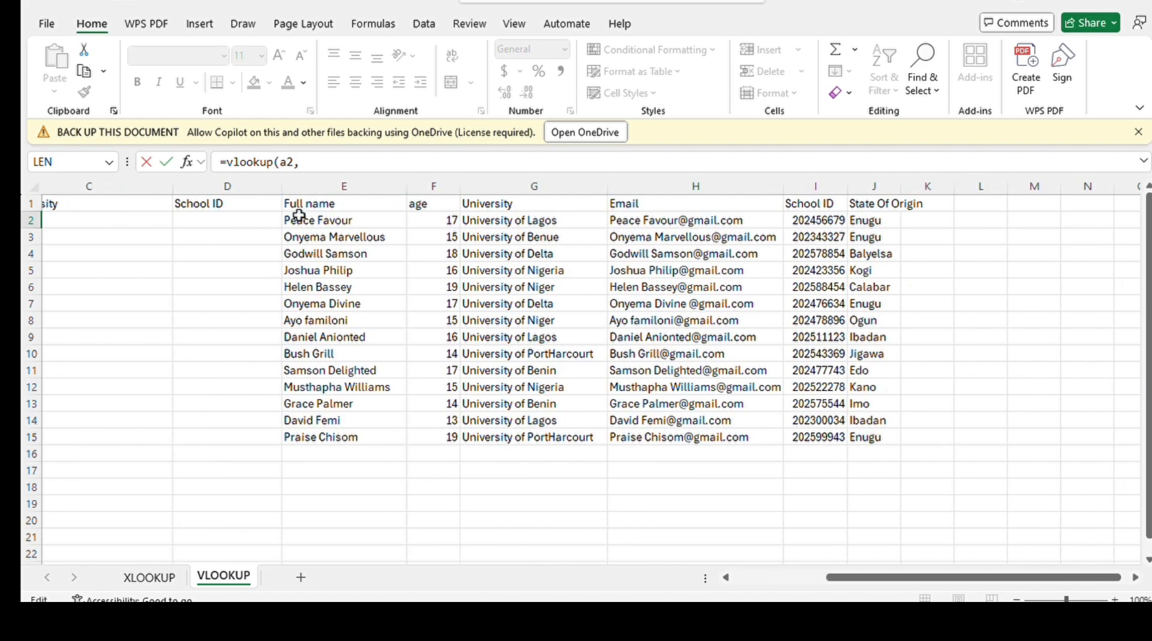
{"action": "left_click_drag", "start_coordinate": [298, 219], "coordinate": [826, 431]}
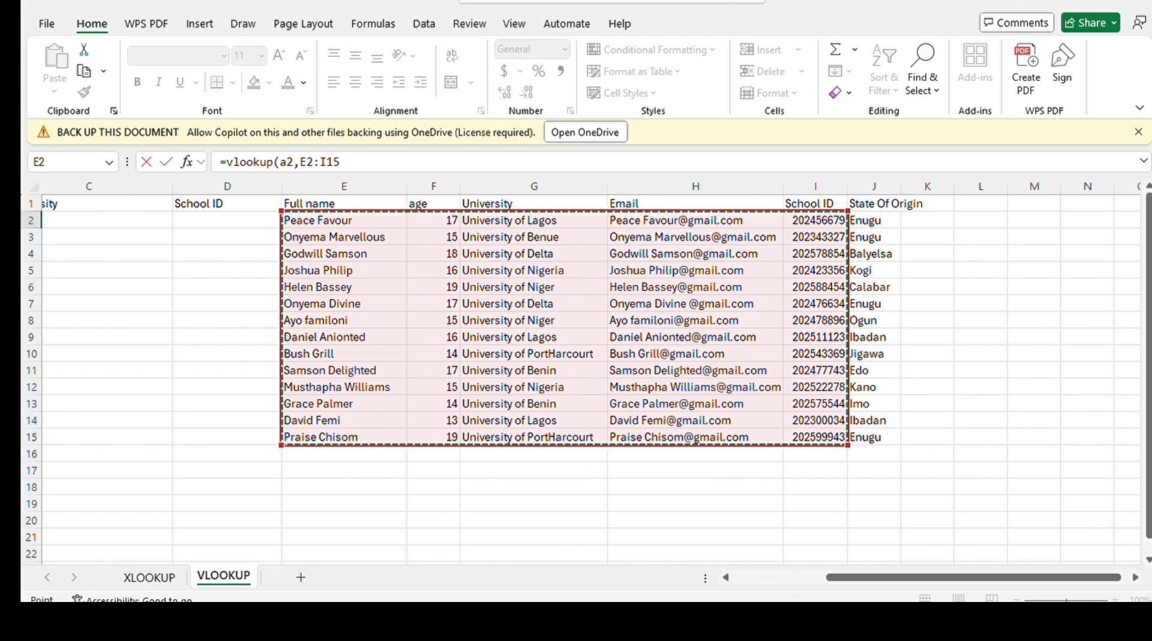
{"action": "scroll", "coordinate": [825, 432], "scroll_direction": "left", "scroll_amount": 3}
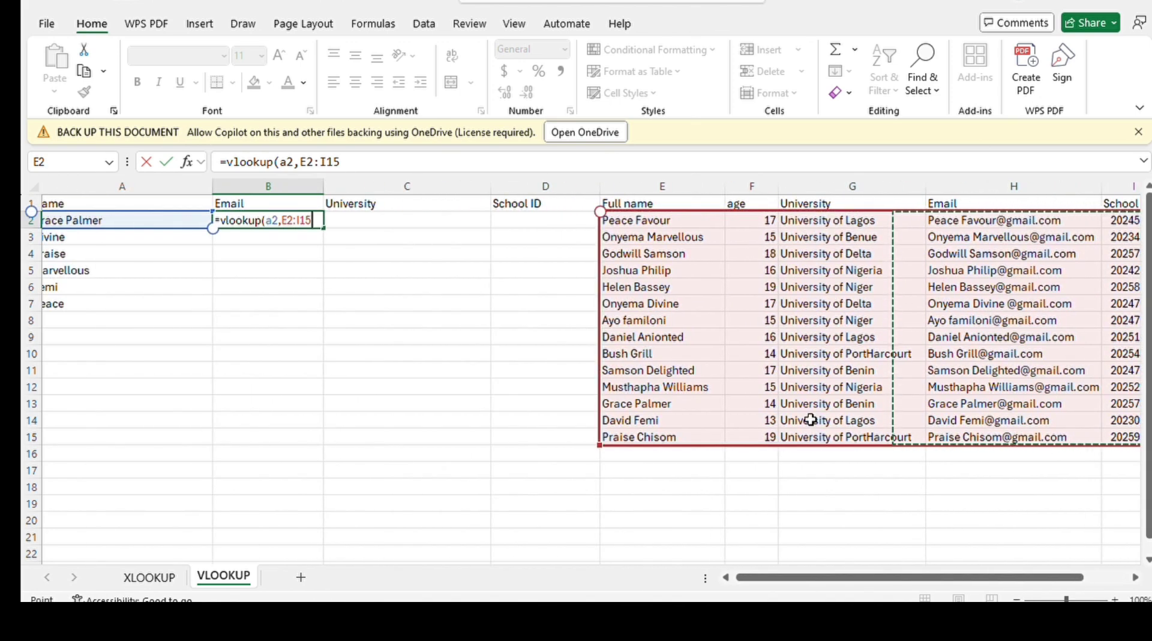
{"action": "type", "text": ","}
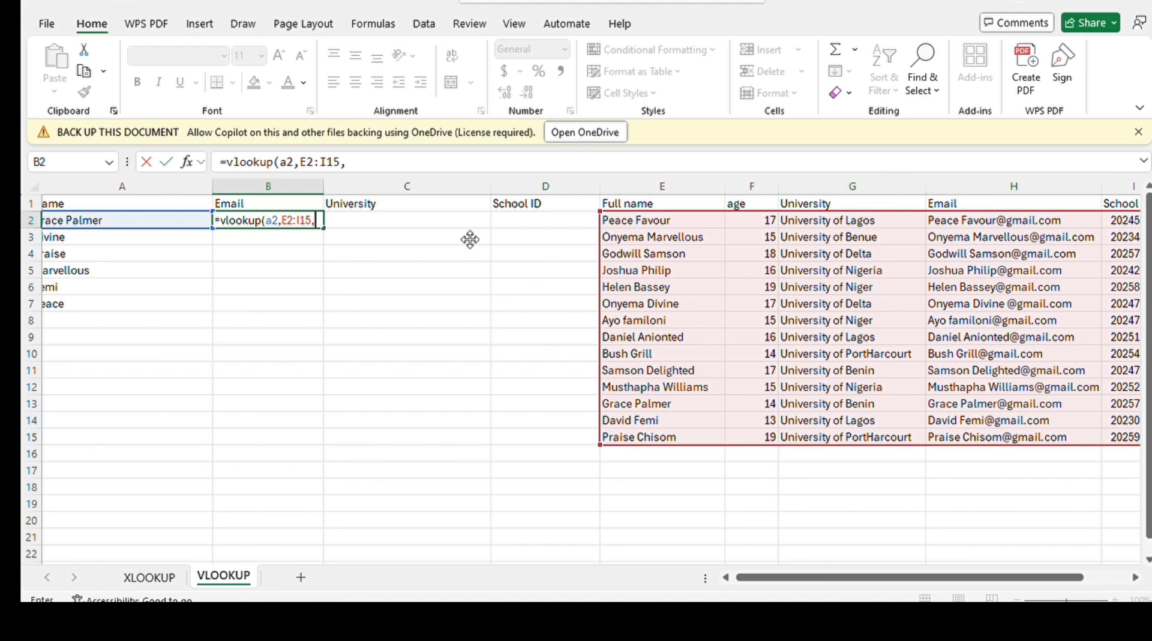
{"action": "type", "text": "4,"}
{"action": "type", "text": "FALSE"}
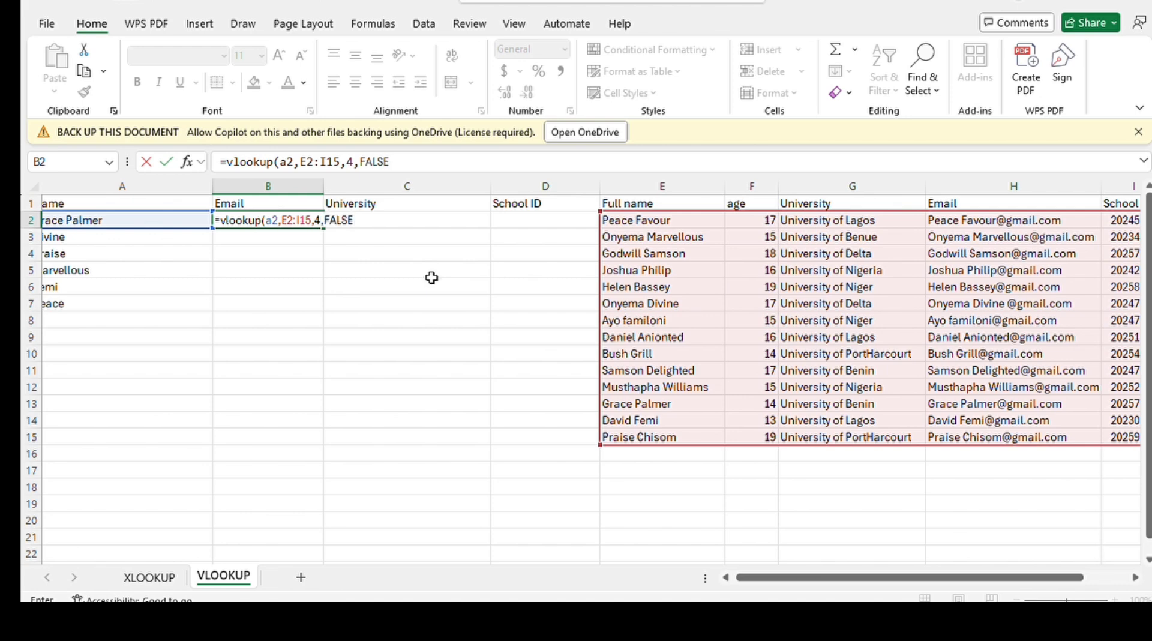
{"action": "type", "text": ")"}
{"action": "key", "text": "Return"}
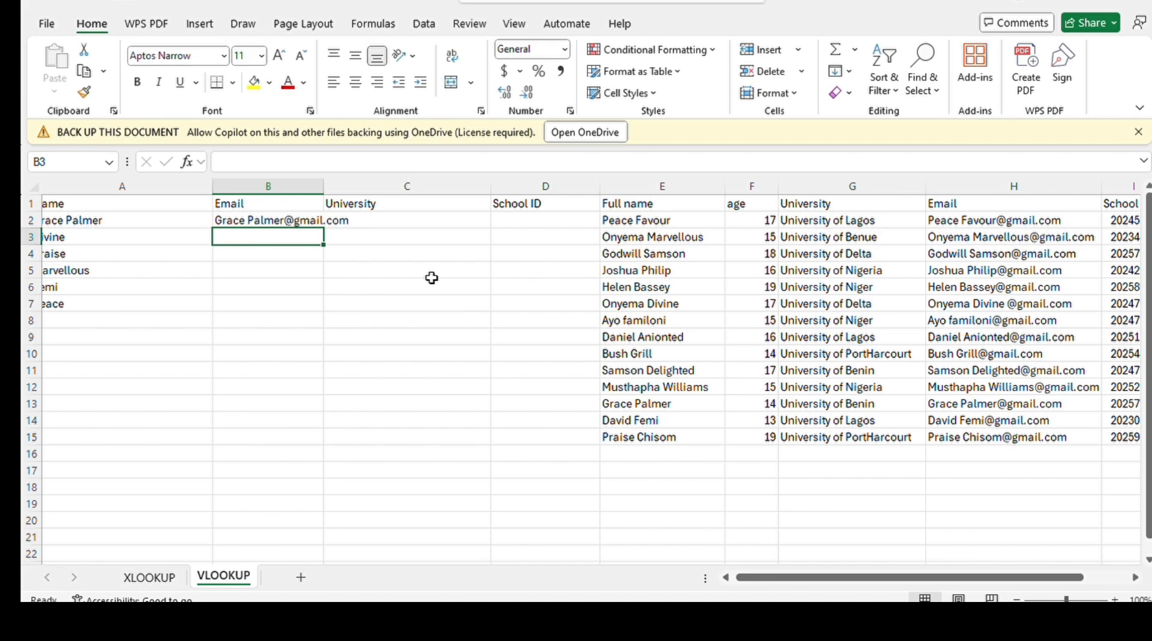
Step: Open the VLOOKUP formula in cell B2 to check its arguments, leaving the cell selected
{"action": "double_click", "coordinate": [292, 220]}
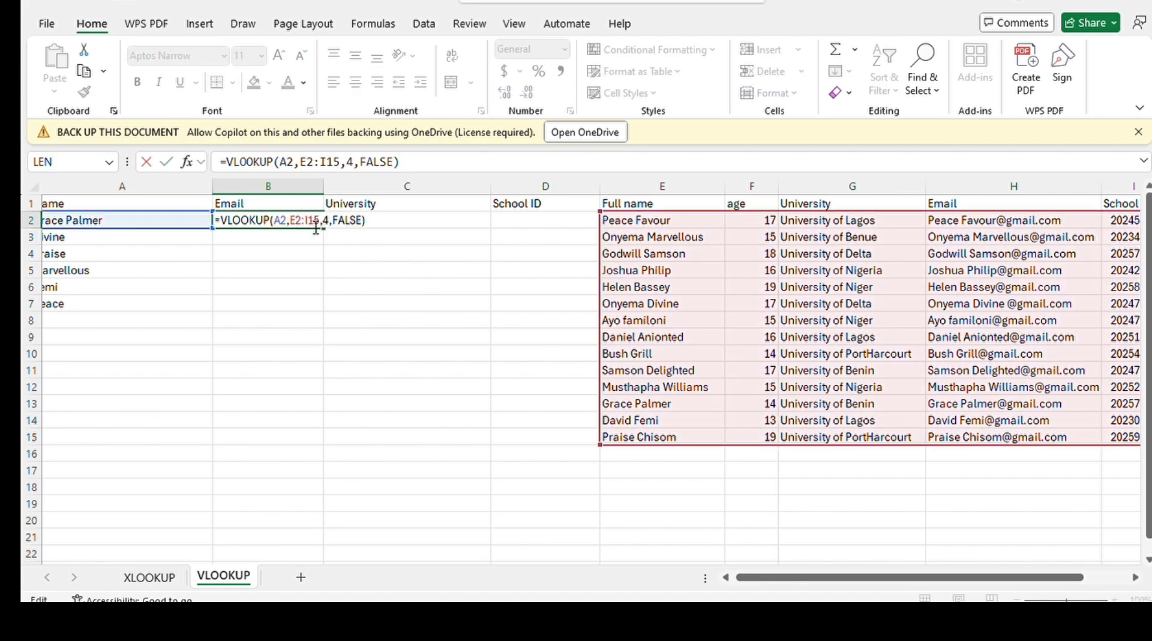
{"action": "left_click", "coordinate": [313, 252]}
{"action": "left_click", "coordinate": [303, 221]}
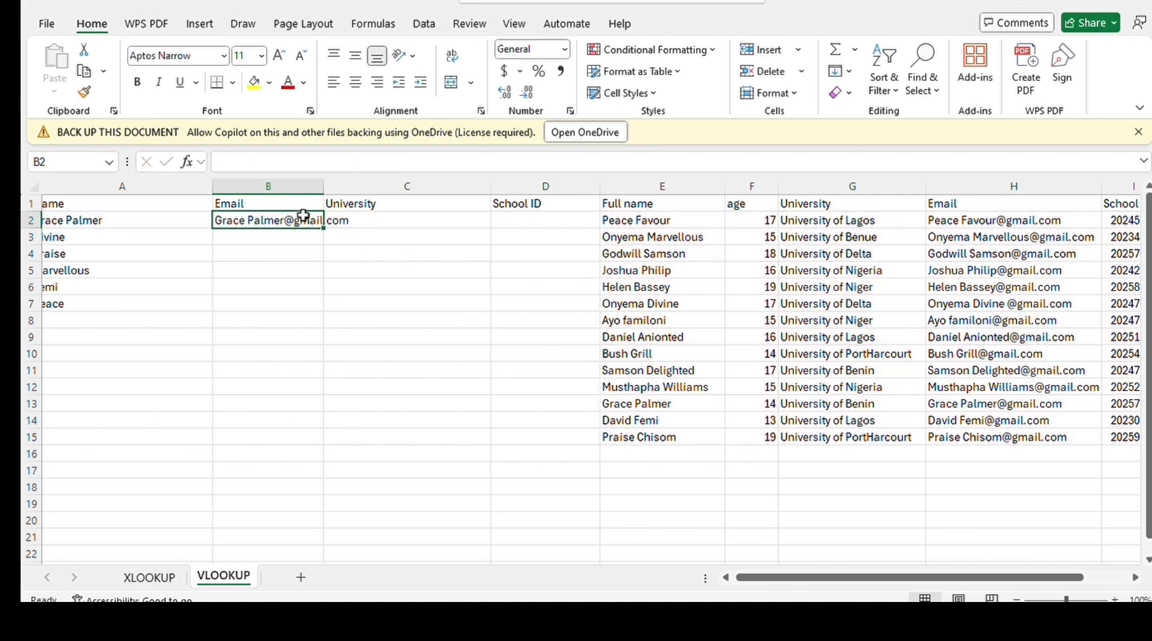
Step: Fill the VLOOKUP formula in cell B2 down through B7 for the remaining names
{"action": "left_click_drag", "start_coordinate": [322, 232], "coordinate": [327, 309]}
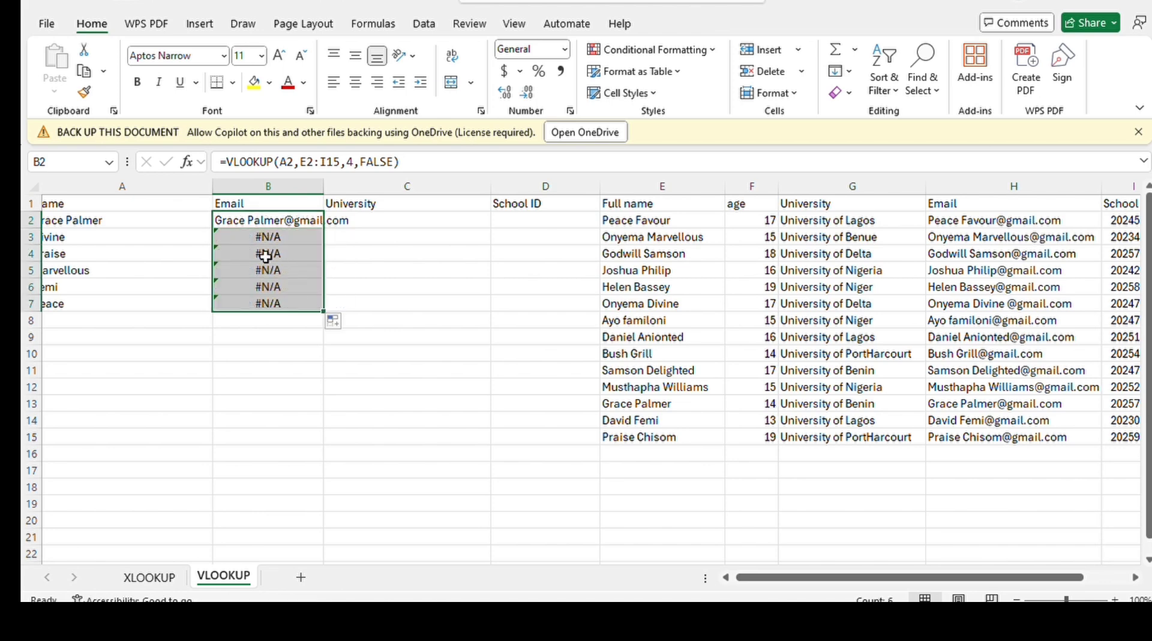
{"action": "scroll", "coordinate": [268, 254], "scroll_direction": "left", "scroll_amount": 1}
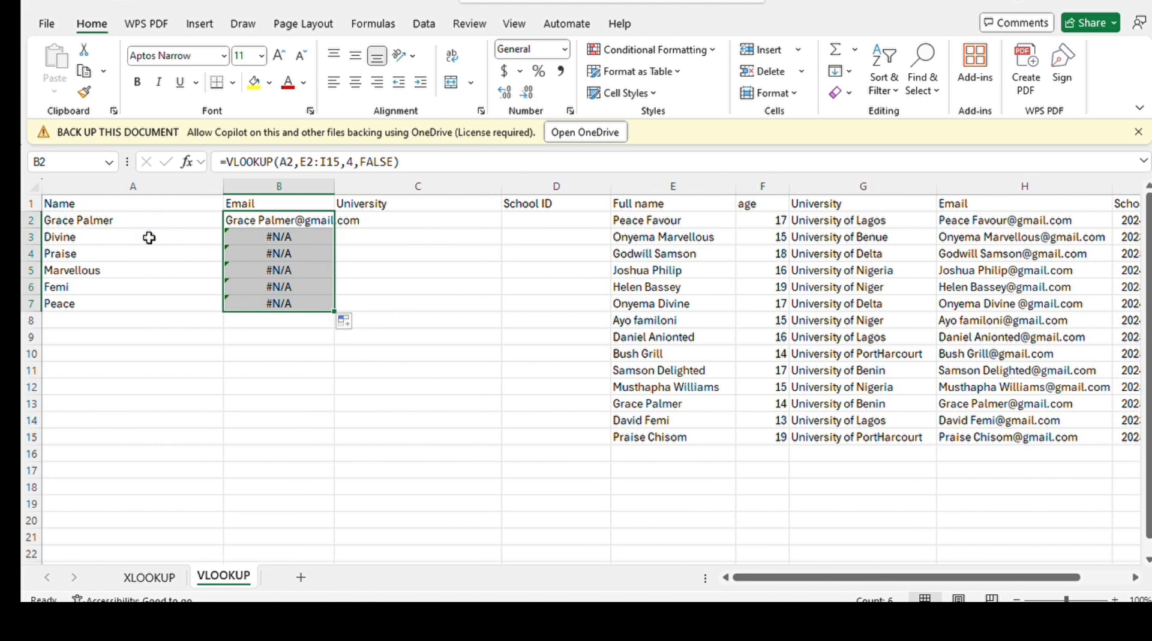
Step: Change the table range in cell B3's VLOOKUP formula to E2:I16
{"action": "double_click", "coordinate": [229, 239]}
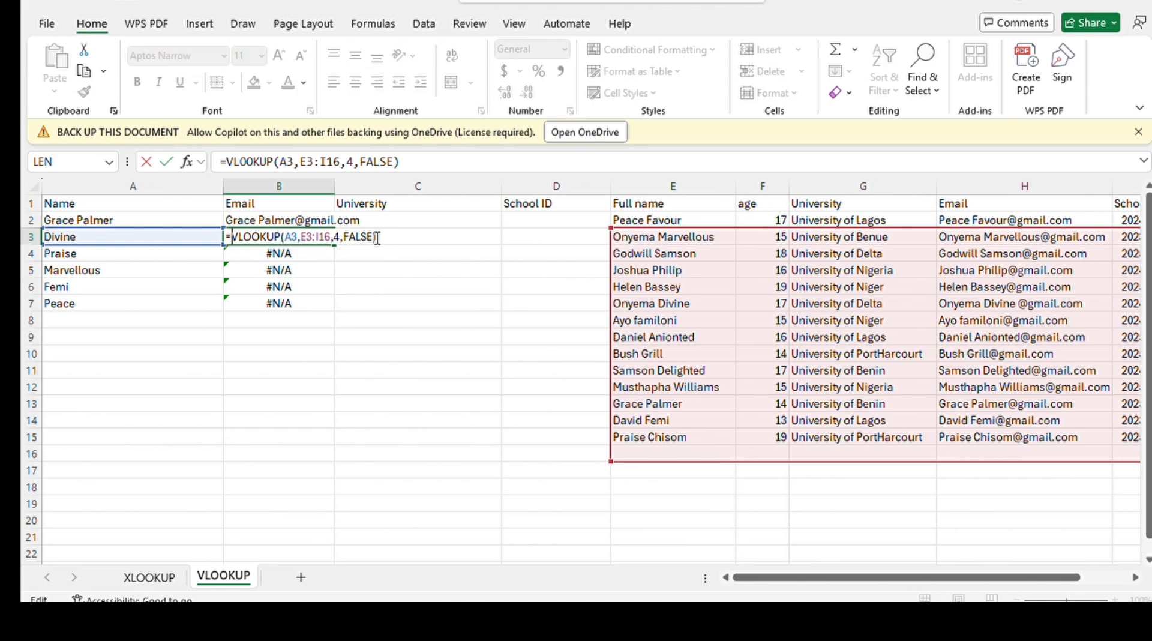
{"action": "left_click", "coordinate": [312, 238]}
{"action": "key", "text": "BackSpace"}
{"action": "type", "text": "2"}
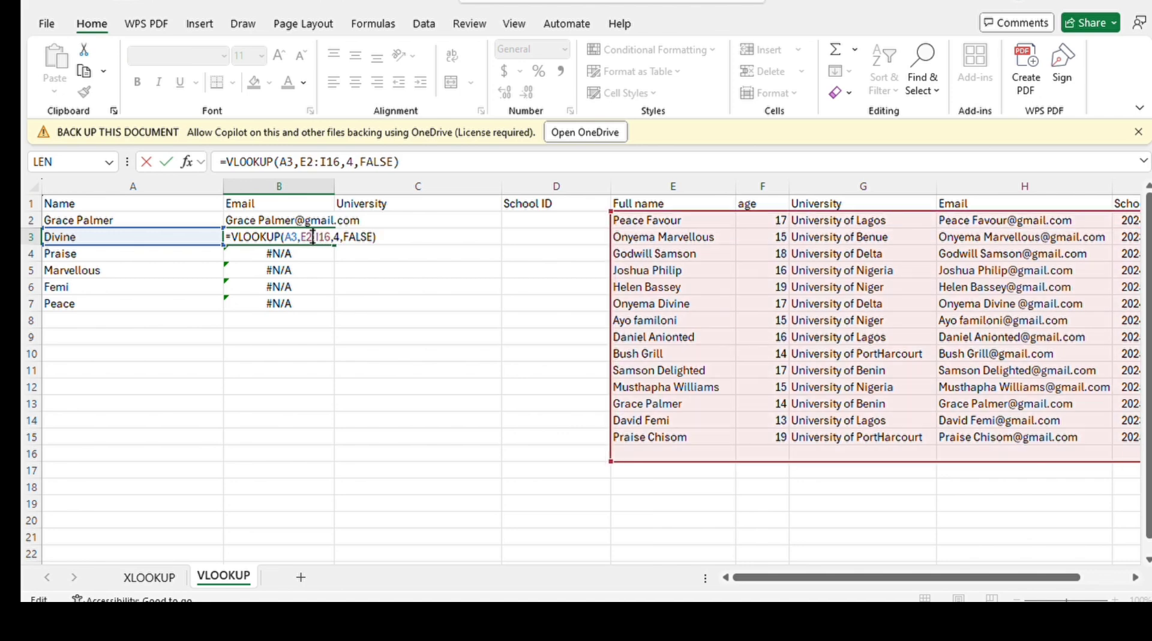
{"action": "key", "text": "Return"}
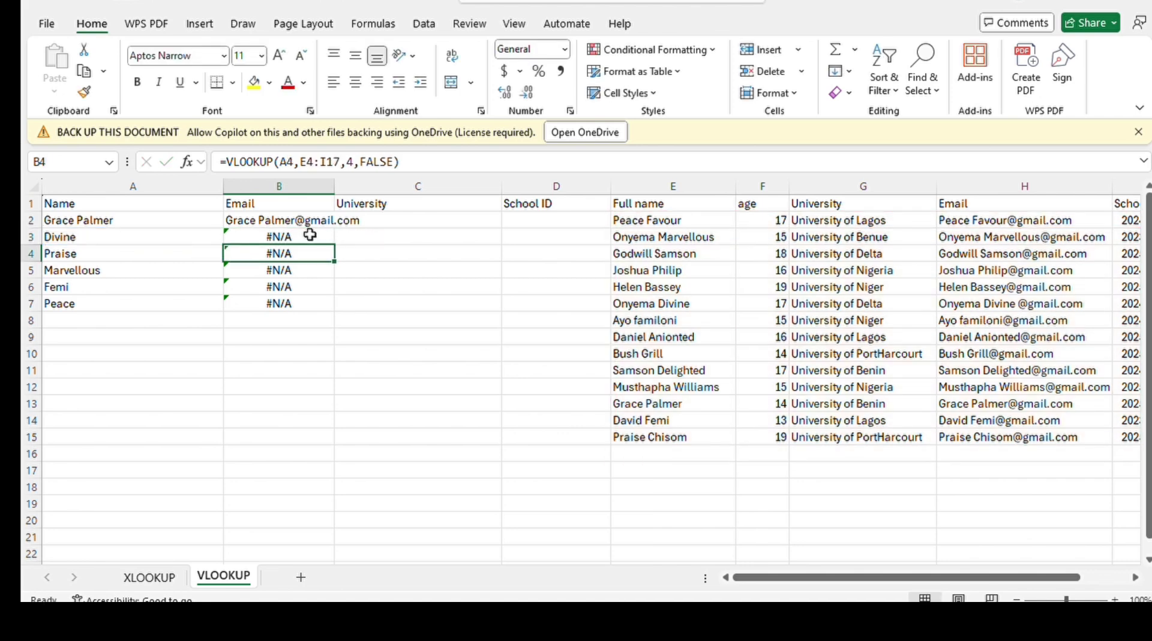
Step: Switch the VLOOKUP in cell B3 to approximate matching by replacing its last argument with TRUE
{"action": "double_click", "coordinate": [309, 237]}
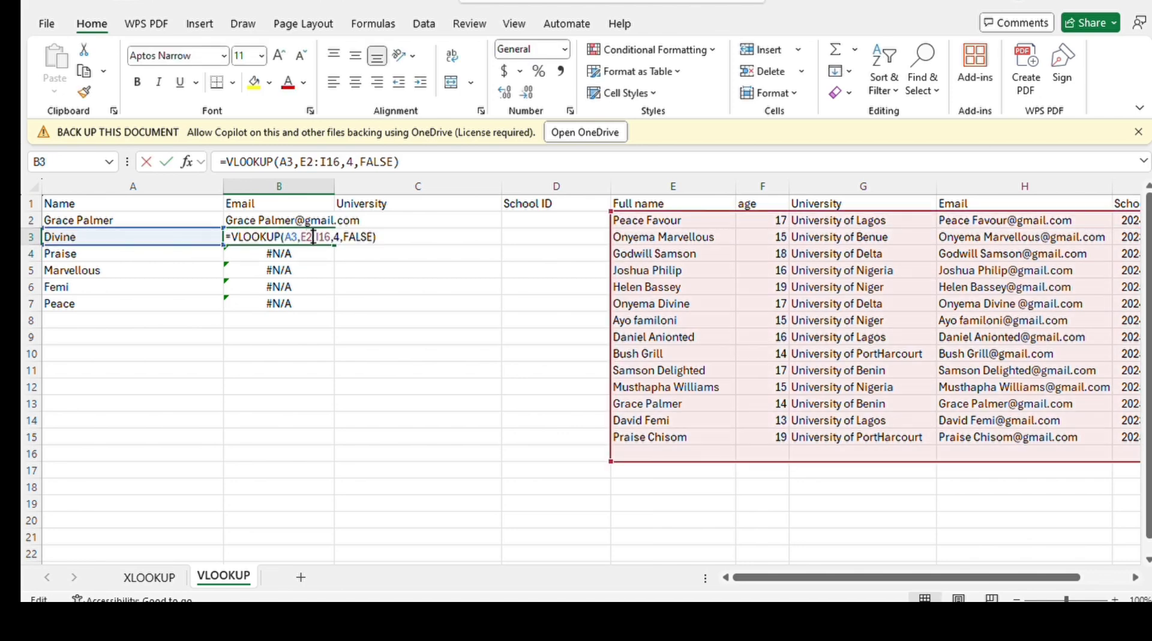
{"action": "double_click", "coordinate": [374, 237]}
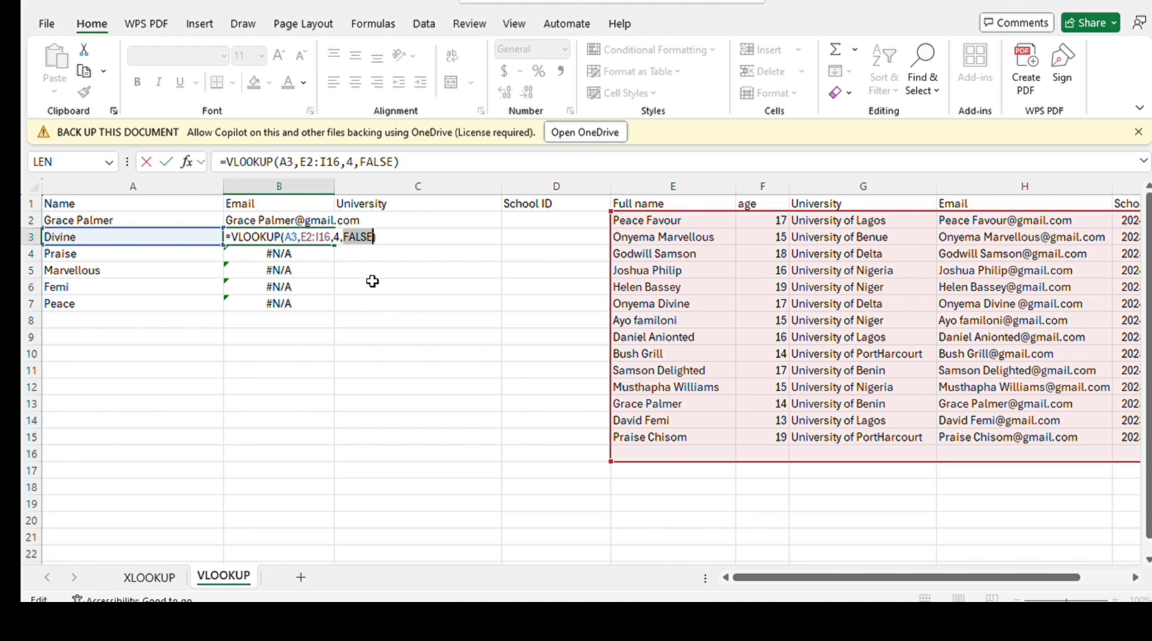
{"action": "key", "text": "BackSpace"}
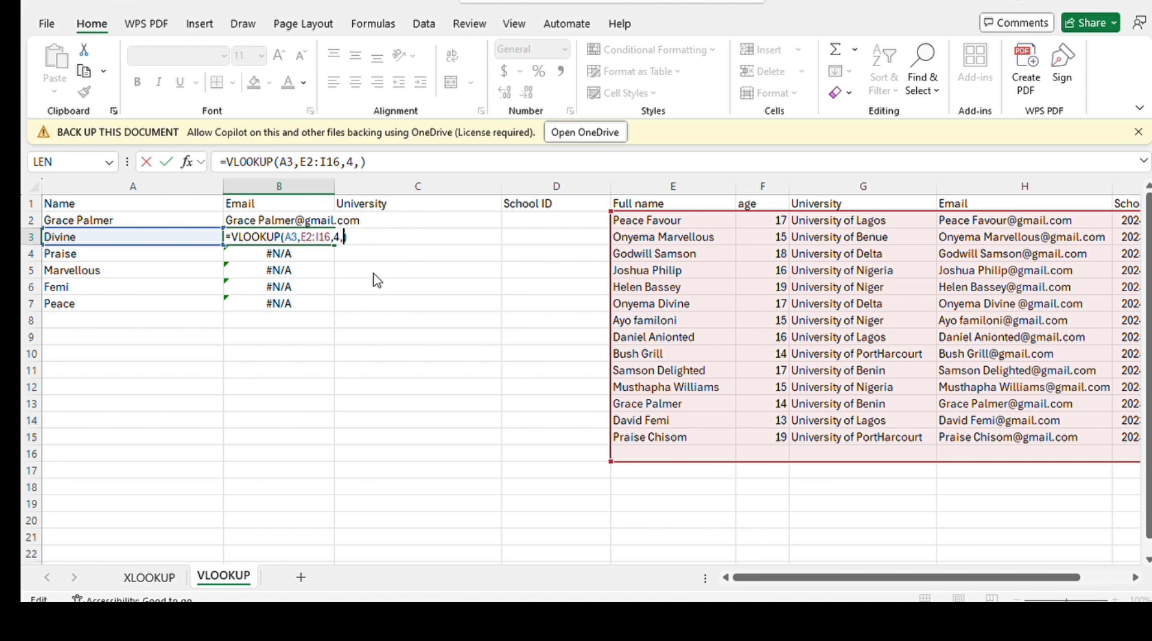
{"action": "type", "text": "TRUE"}
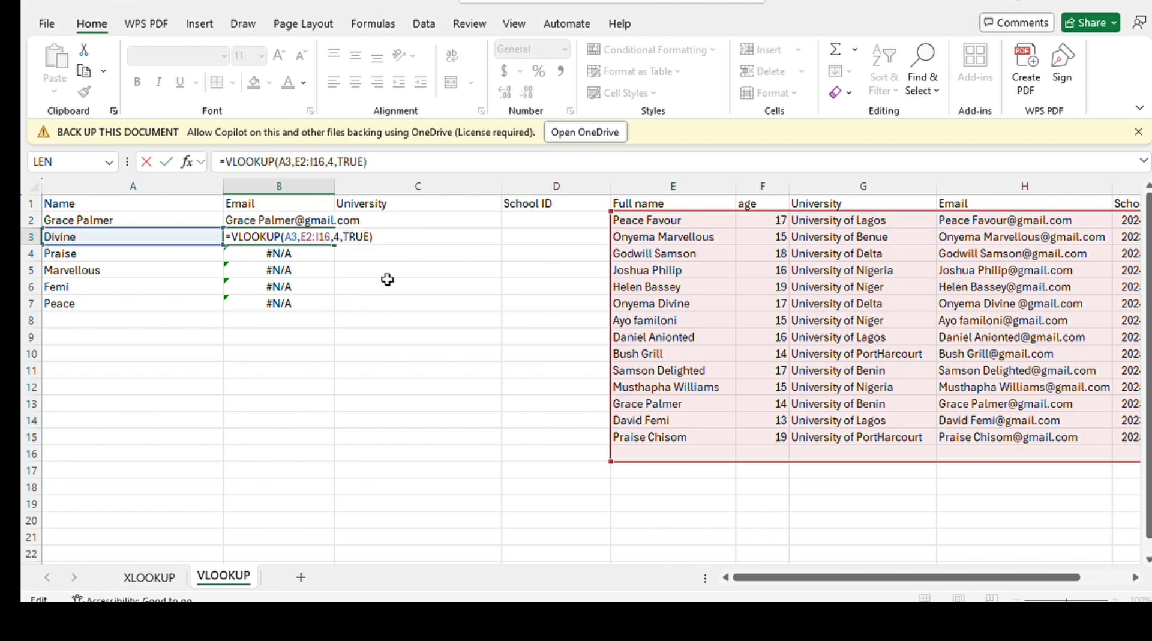
{"action": "key", "text": "Return"}
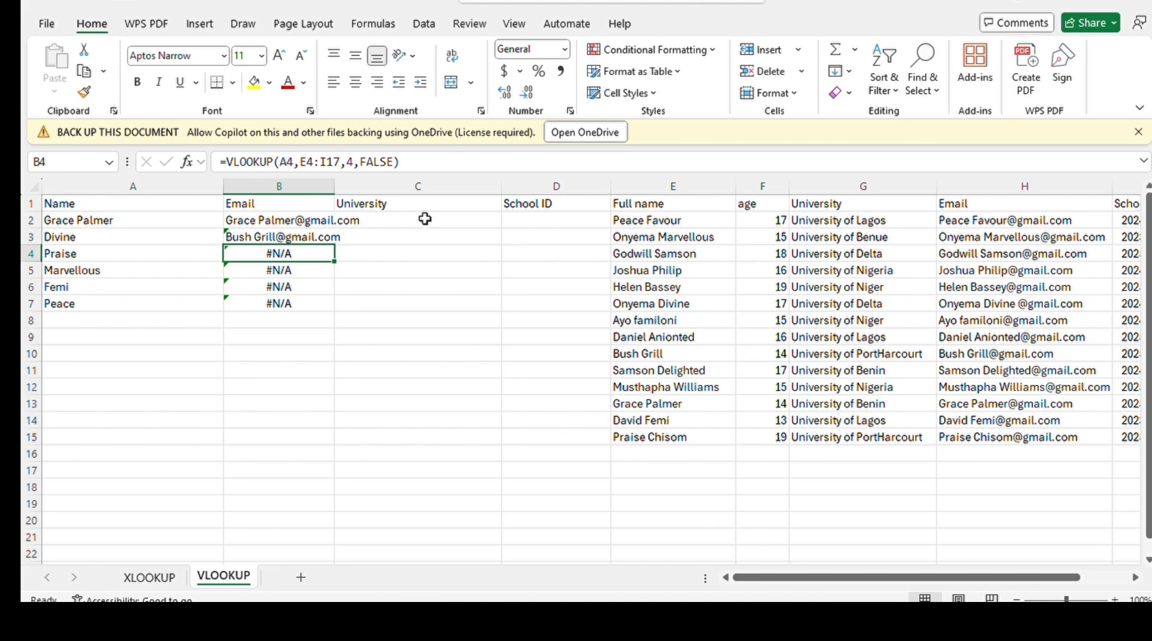
Step: Insert a blank column before the age column, and remove that column again
{"action": "left_click", "coordinate": [786, 186]}
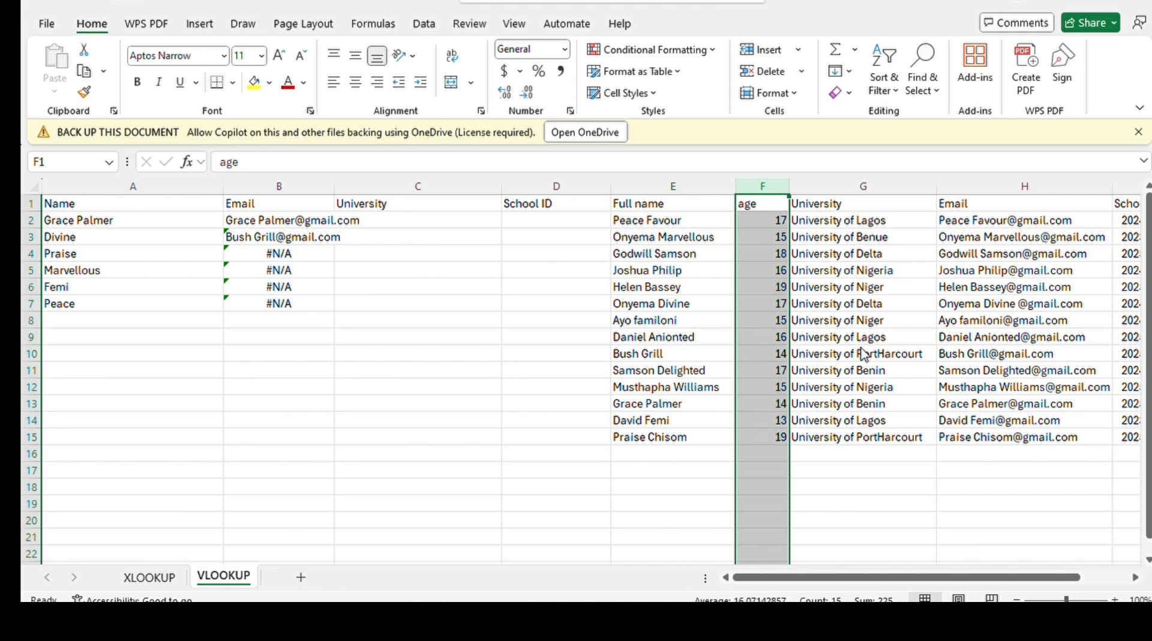
{"action": "key", "text": "ctrl+shift+plus"}
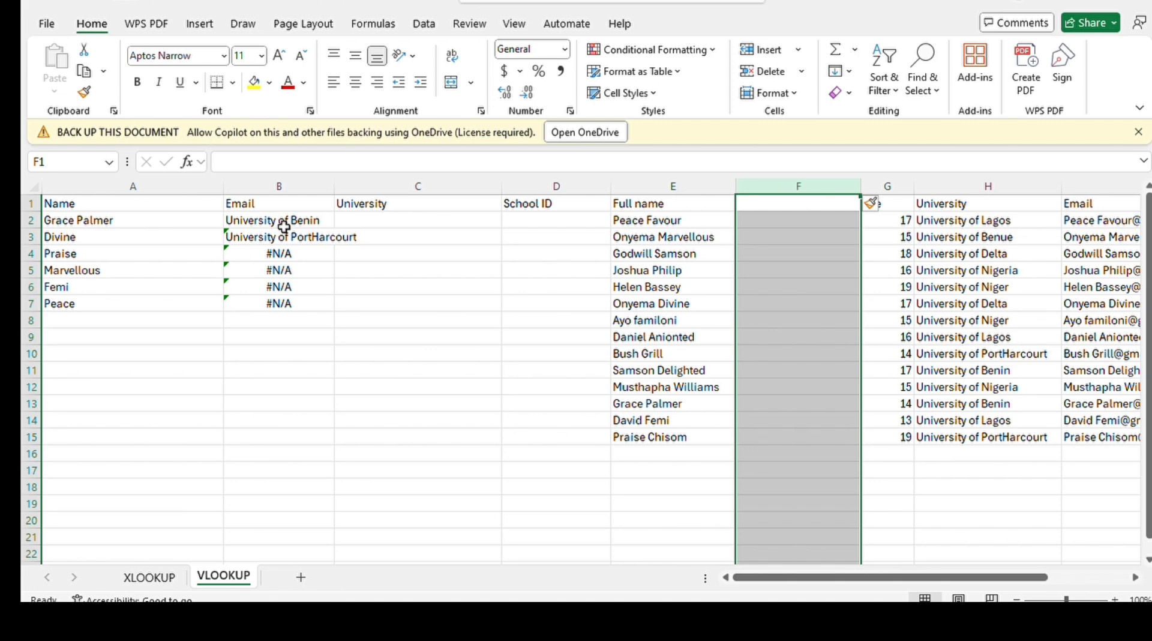
{"action": "right_click", "coordinate": [845, 185]}
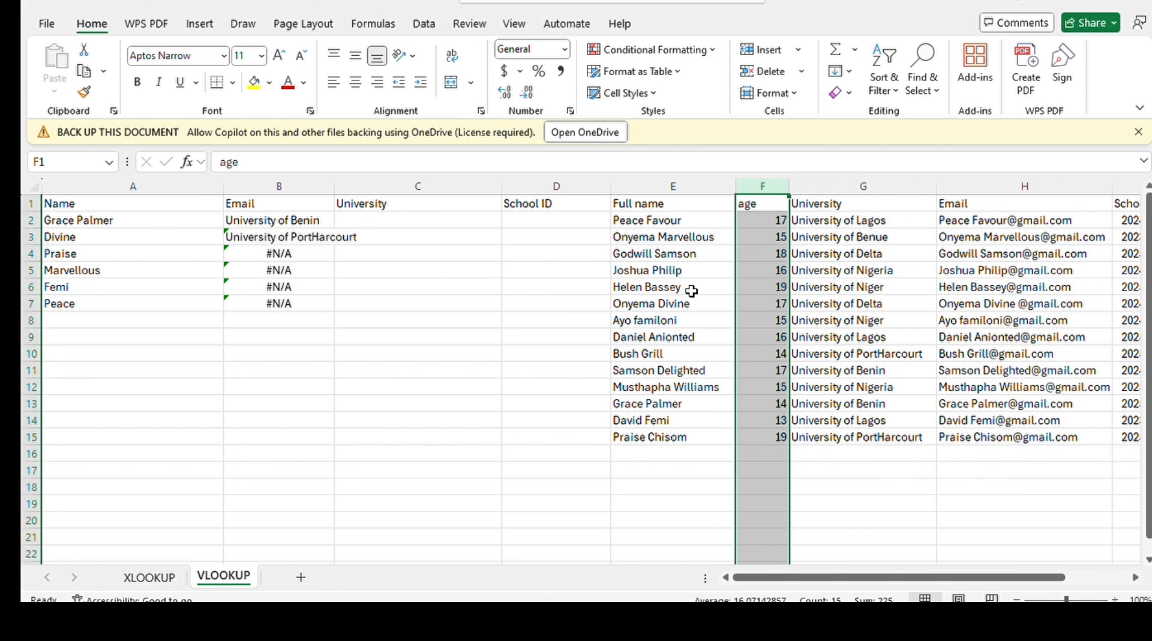
Step: Check the table range and column index in the VLOOKUP formula in cell B2
{"action": "left_click", "coordinate": [299, 222]}
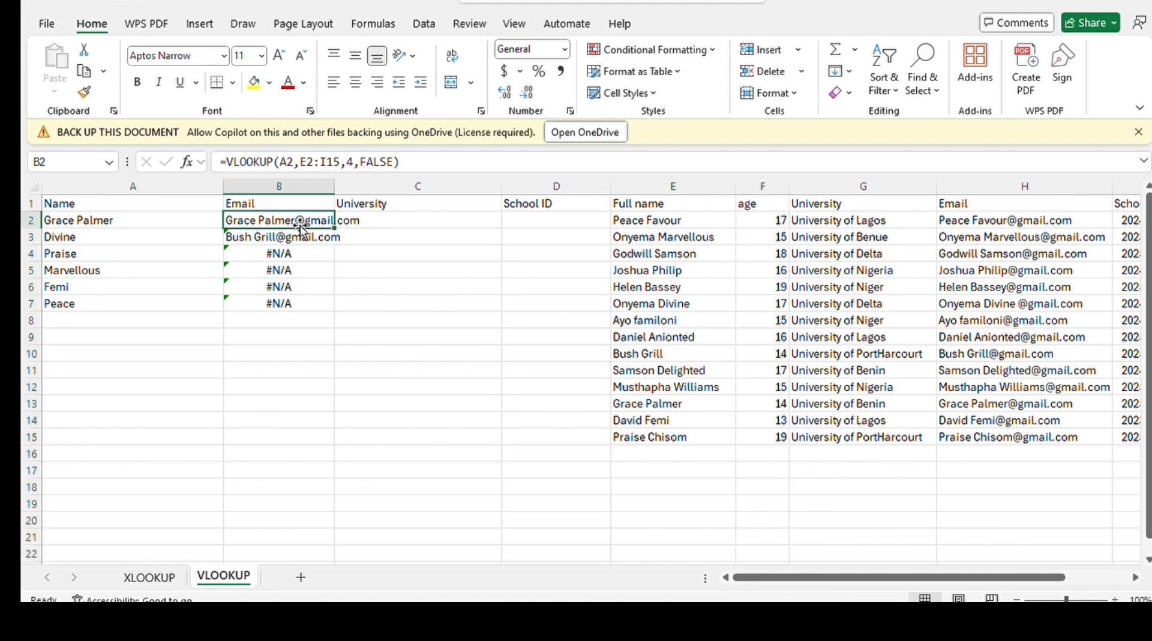
{"action": "double_click", "coordinate": [303, 220]}
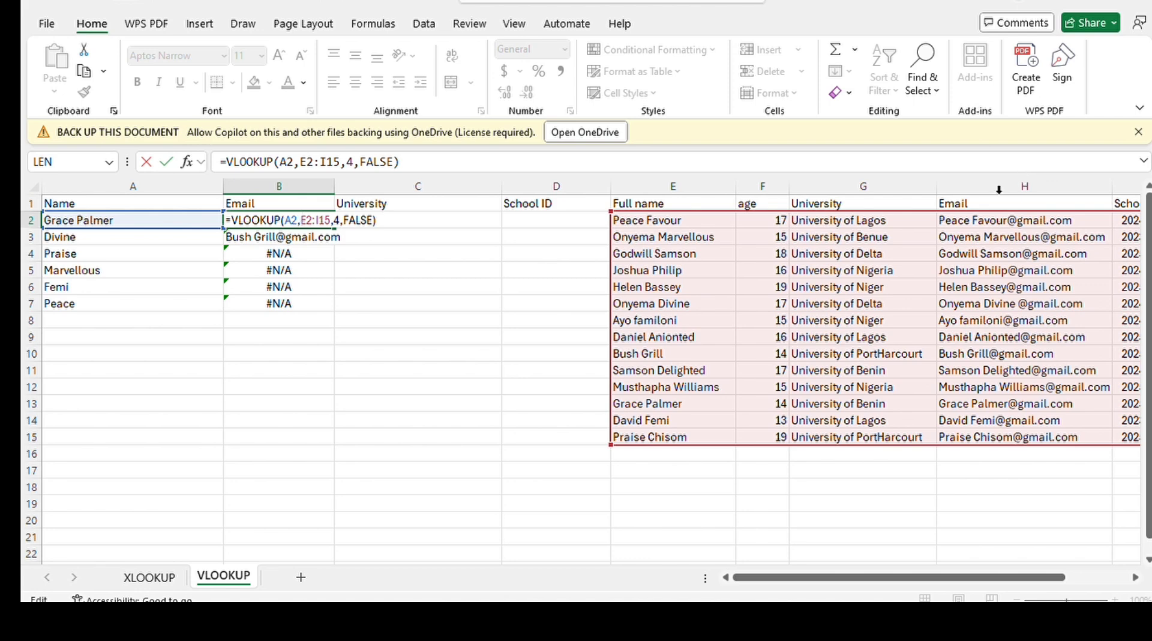
{"action": "left_click", "coordinate": [360, 272]}
{"action": "key", "text": "BackSpace"}
{"action": "key", "text": "BackSpace"}
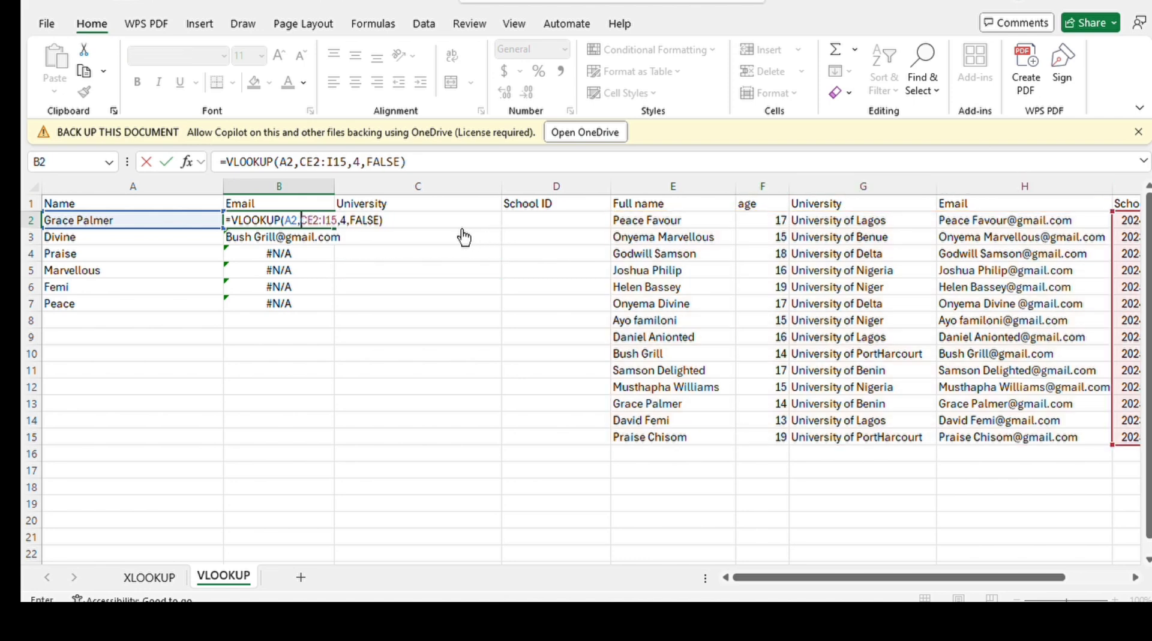
{"action": "key", "text": "Return"}
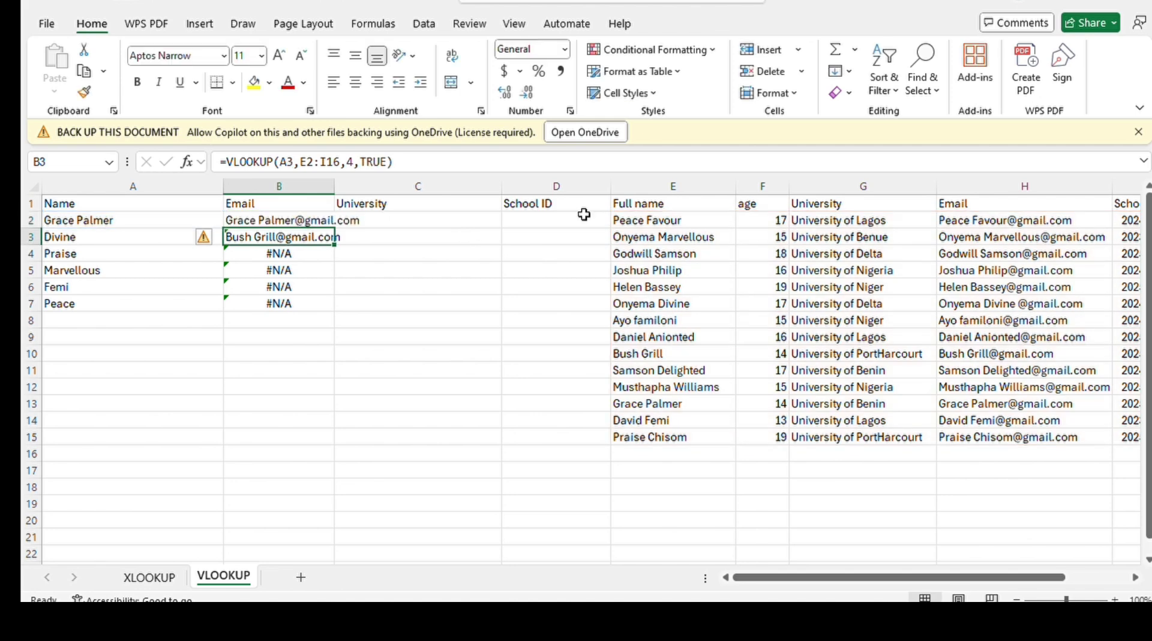
Step: Insert a blank column before the age column and check the VLOOKUP formula's arguments in cell B2
{"action": "left_click", "coordinate": [783, 185]}
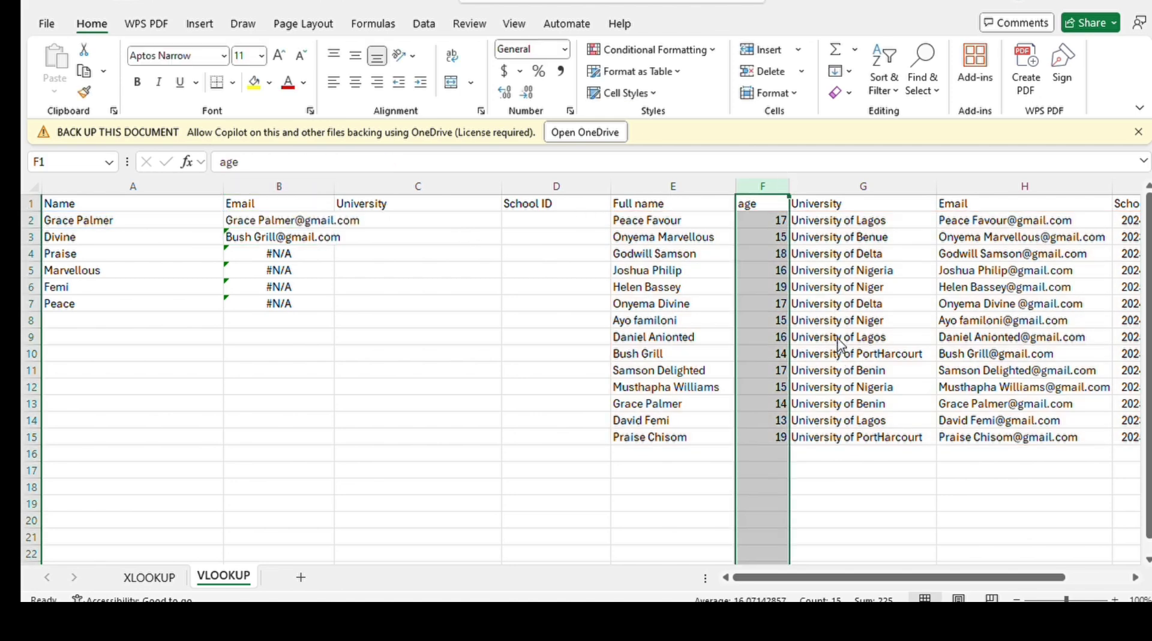
{"action": "key", "text": "ctrl+shift+equal"}
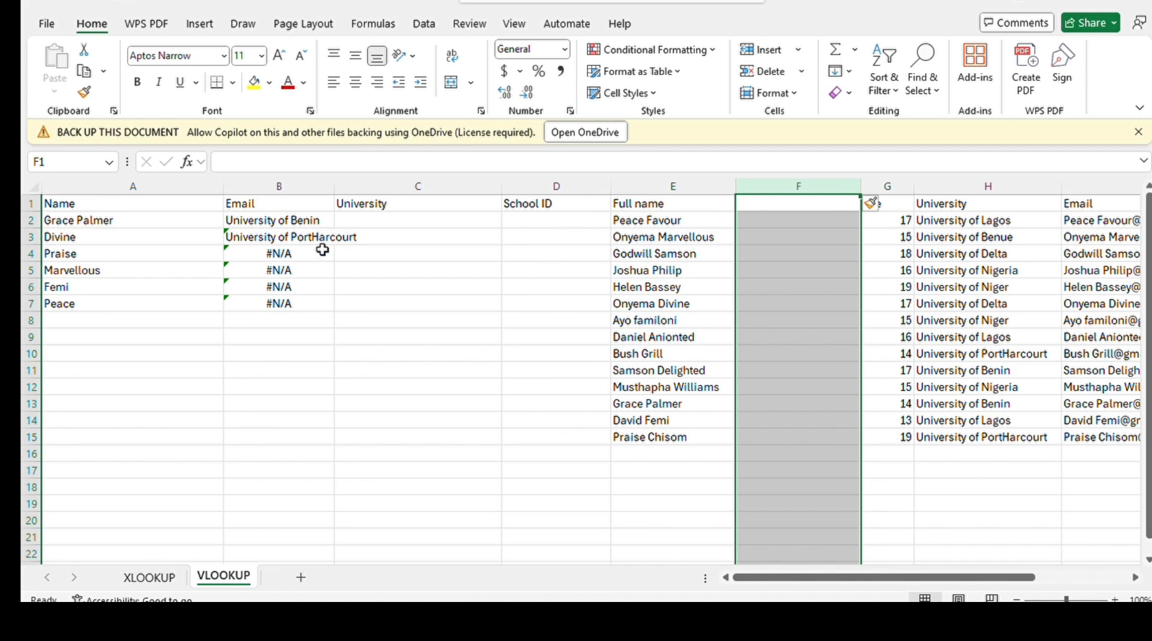
{"action": "left_click", "coordinate": [305, 221]}
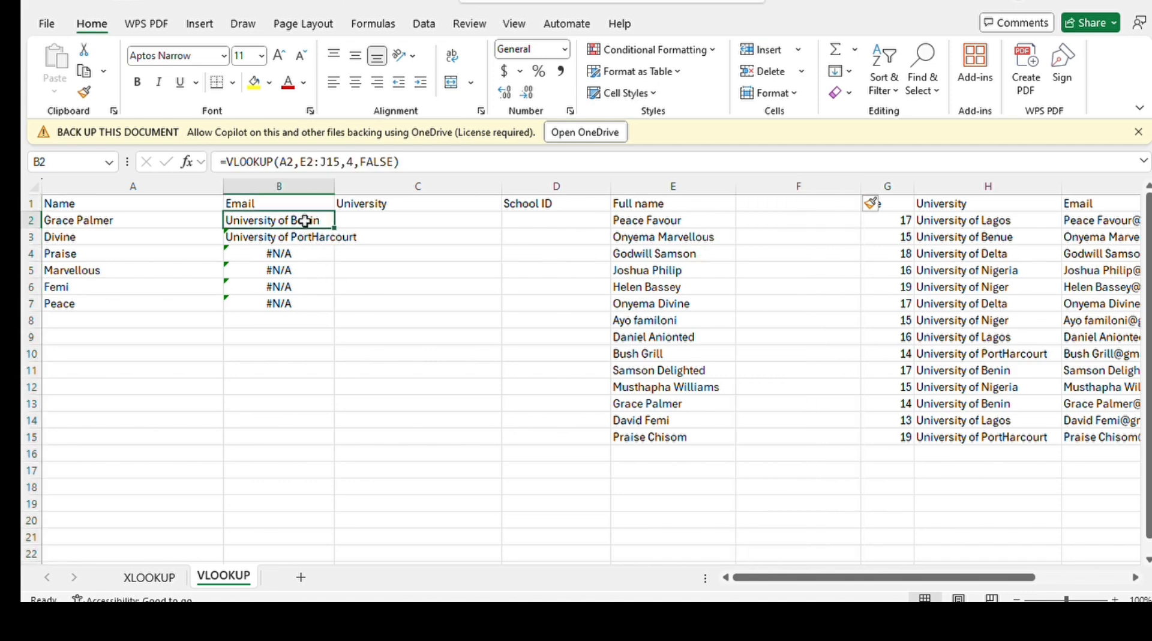
{"action": "double_click", "coordinate": [306, 221]}
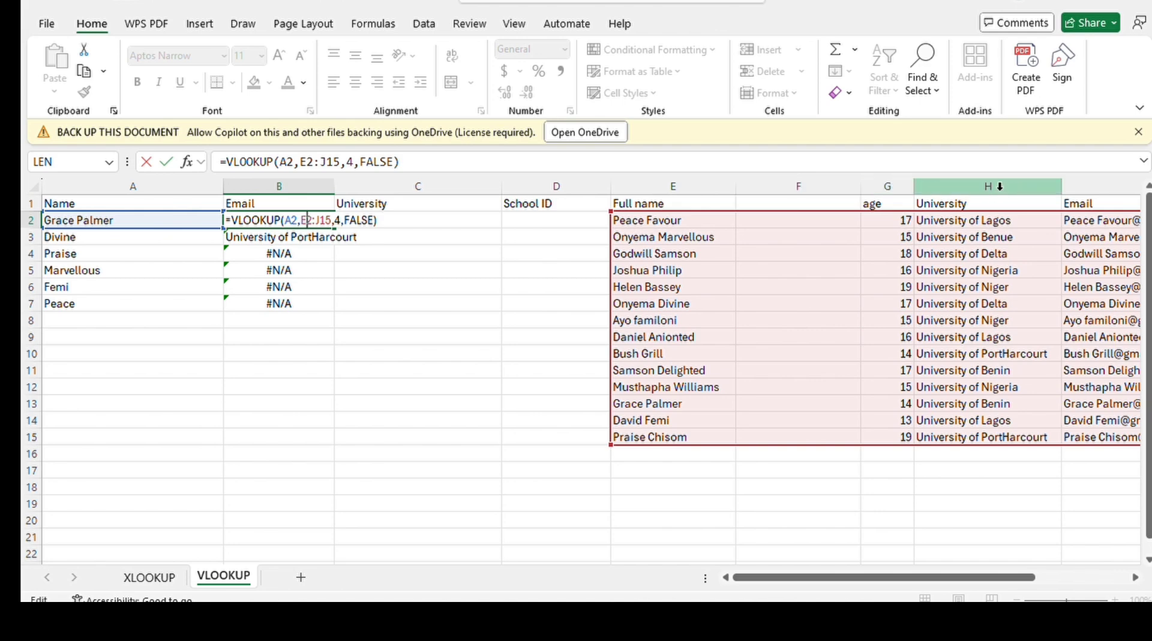
{"action": "key", "text": "Return"}
Step: Switch to the XLOOKUP sheet and inspect the formulas behind the email results in cells C2 and C3
{"action": "left_click", "coordinate": [132, 574]}
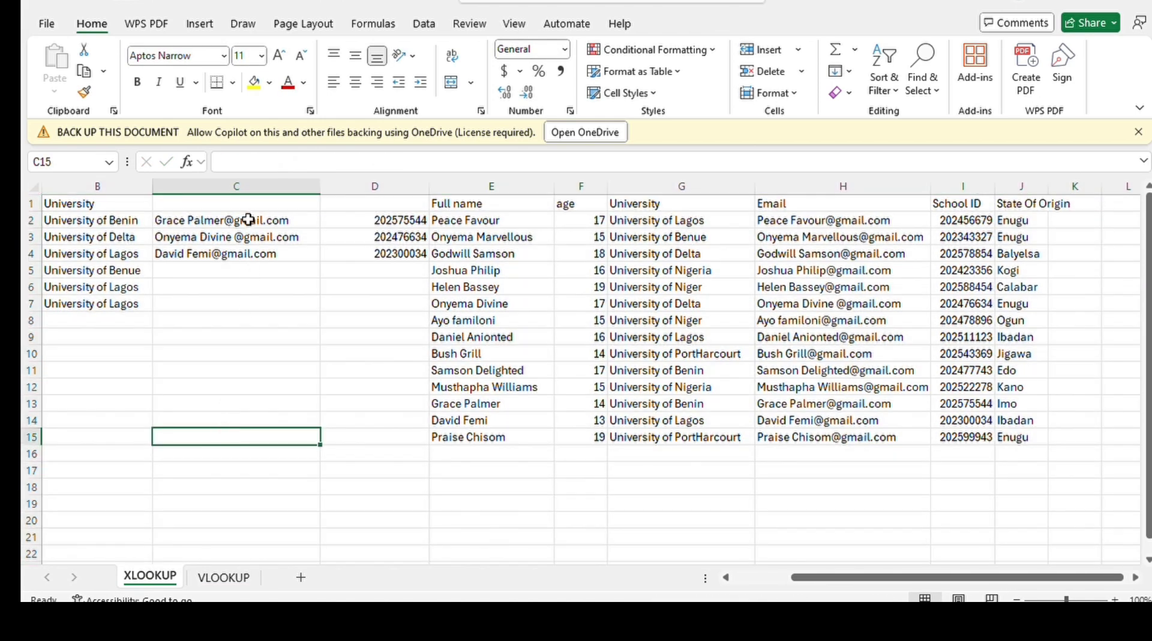
{"action": "left_click", "coordinate": [248, 219]}
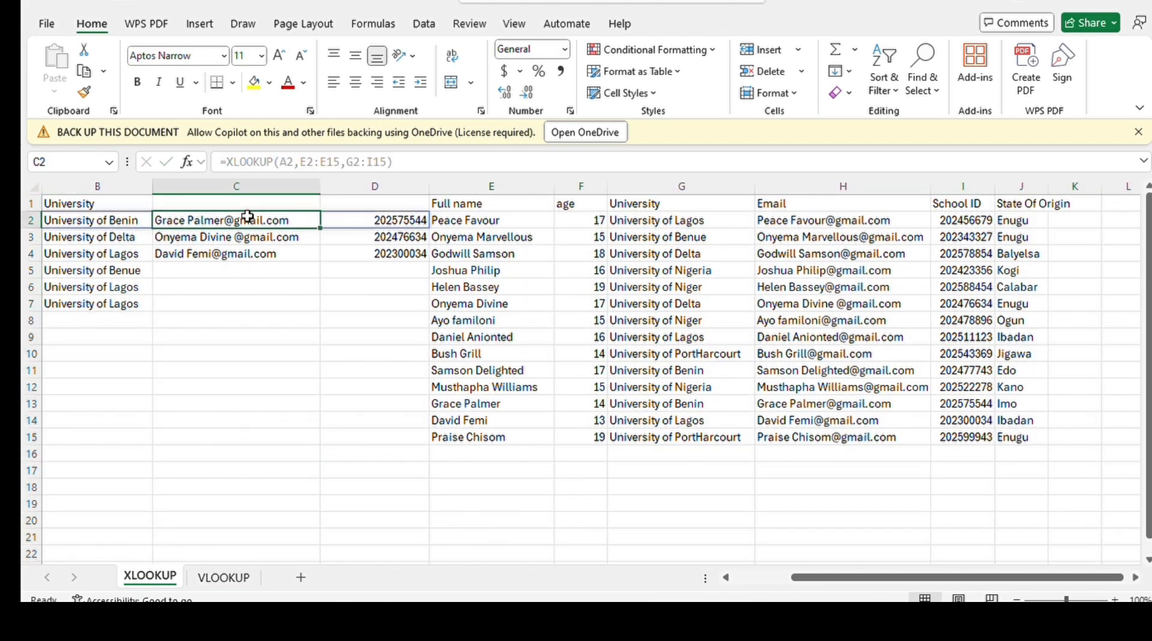
{"action": "left_click", "coordinate": [257, 235]}
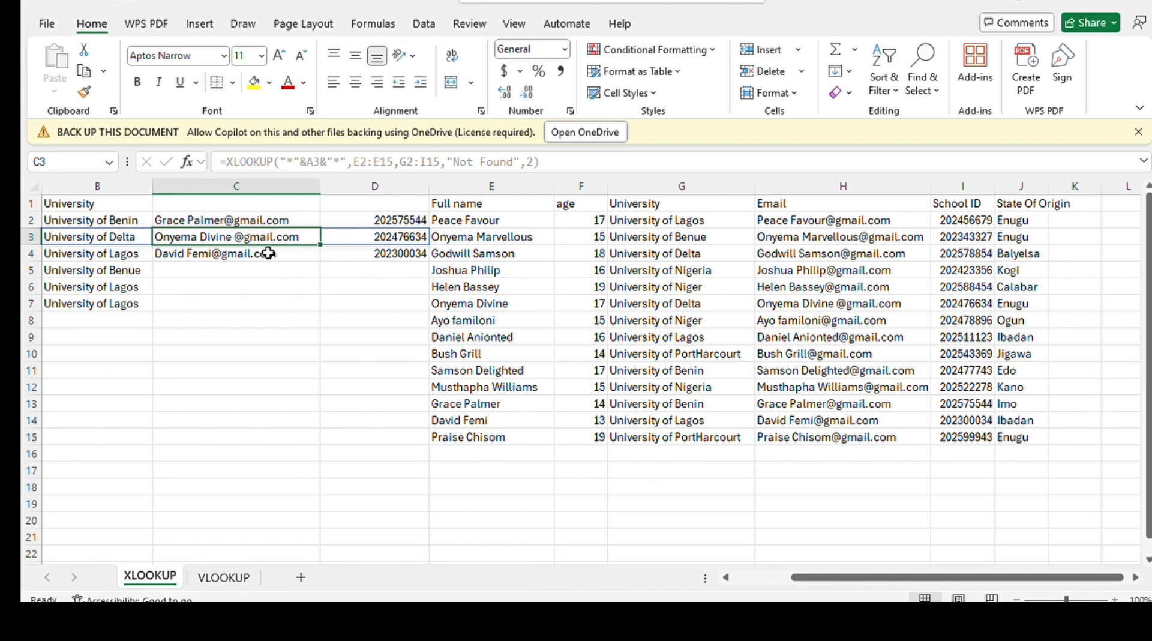
{"action": "left_click", "coordinate": [277, 271]}
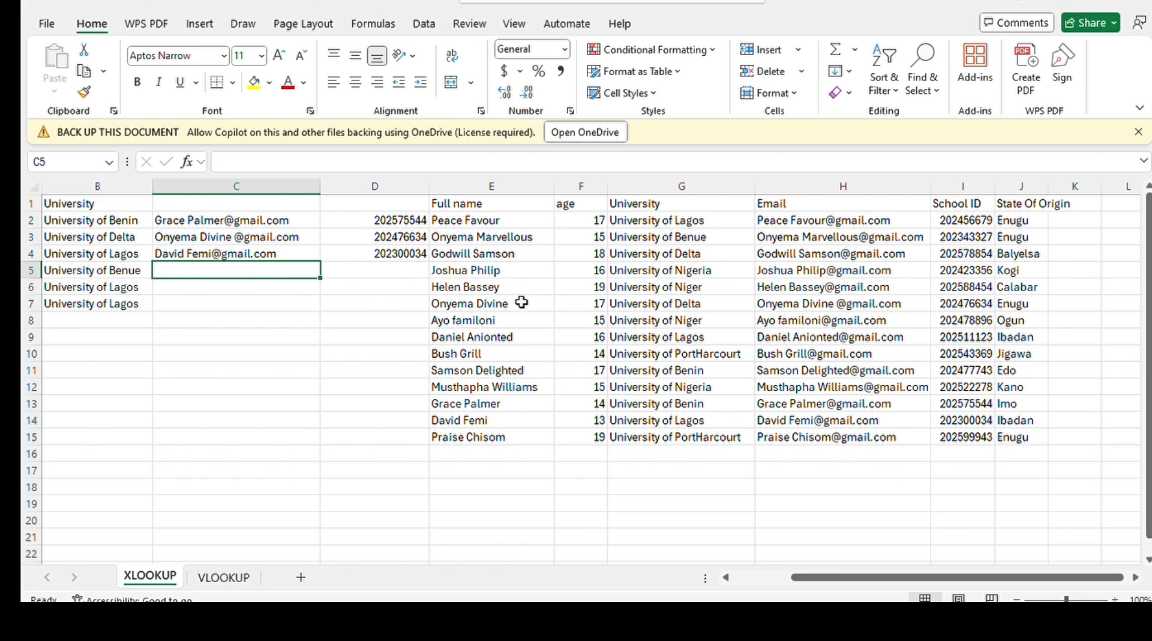
{"action": "key", "text": "Up"}
{"action": "key", "text": "Up"}
{"action": "key", "text": "Up"}
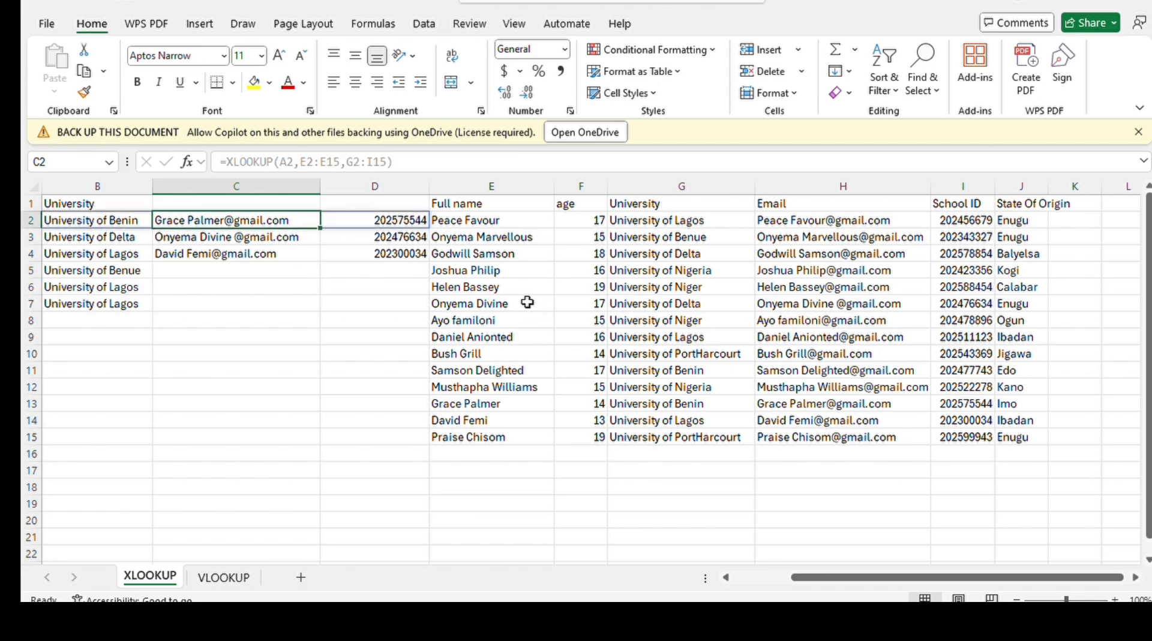
Step: Try to clear the spilled email result in cell C2 of the XLOOKUP sheet
{"action": "left_click", "coordinate": [346, 306]}
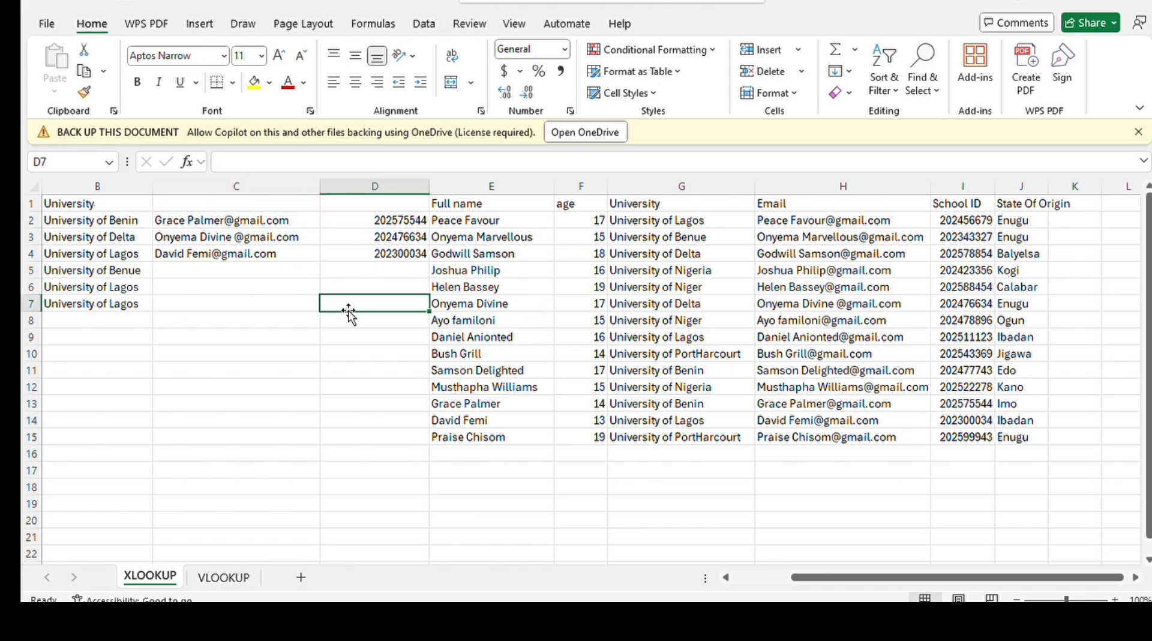
{"action": "left_click", "coordinate": [249, 222]}
{"action": "key", "text": "BackSpace"}
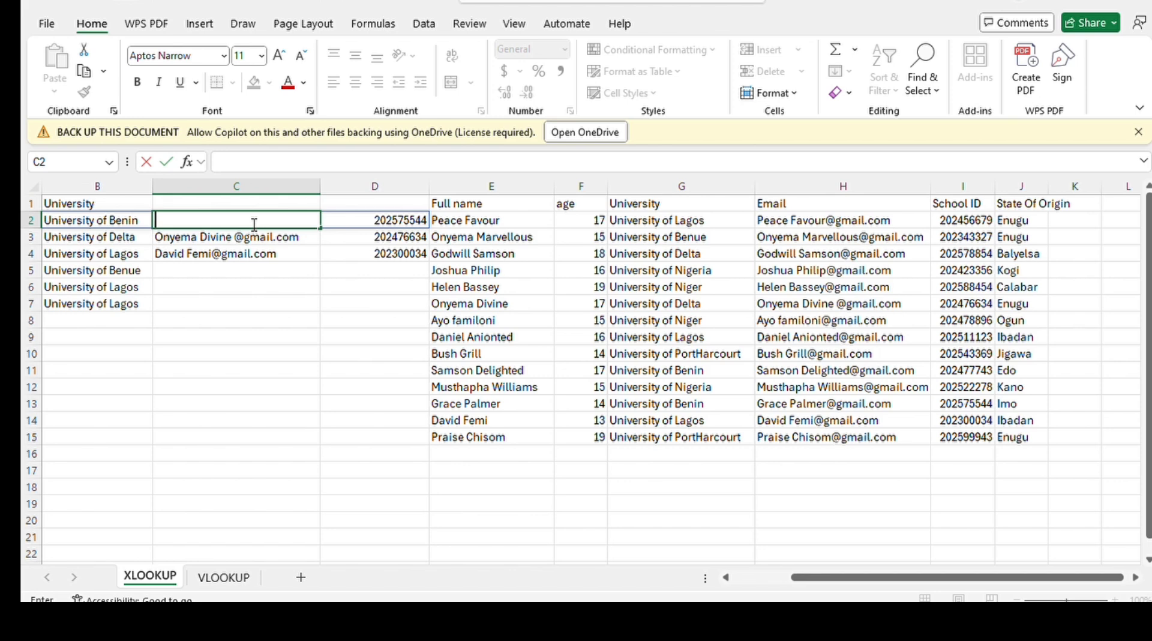
{"action": "left_click", "coordinate": [262, 322]}
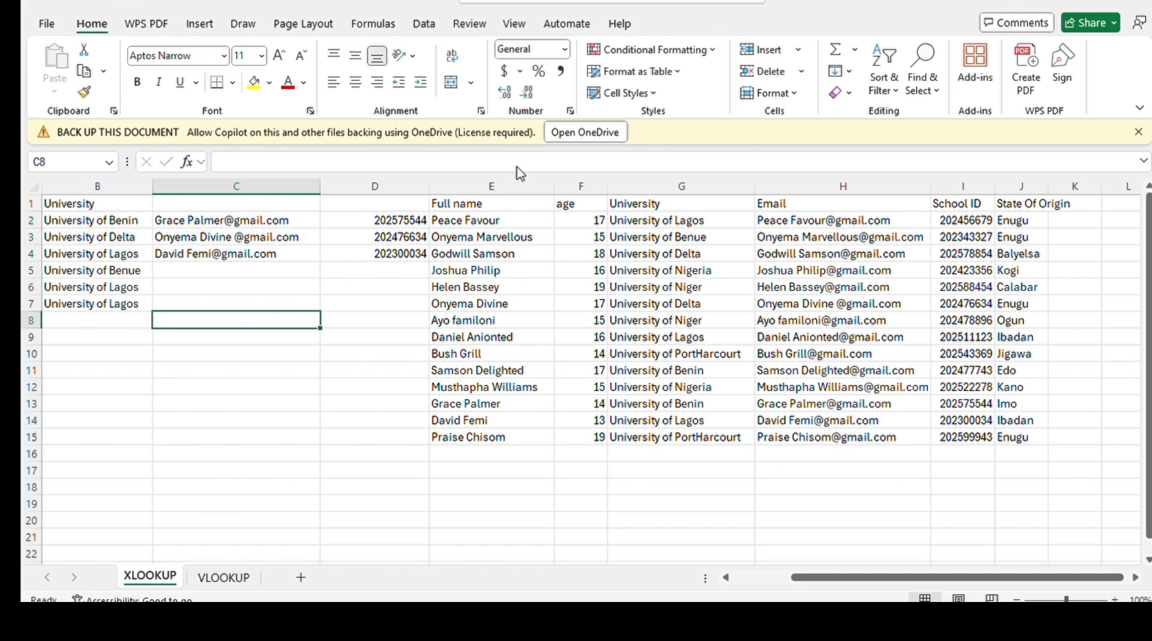
Step: Insert a blank column before the student table's University column and check the XLOOKUP formula in cell C3
{"action": "left_click", "coordinate": [750, 185]}
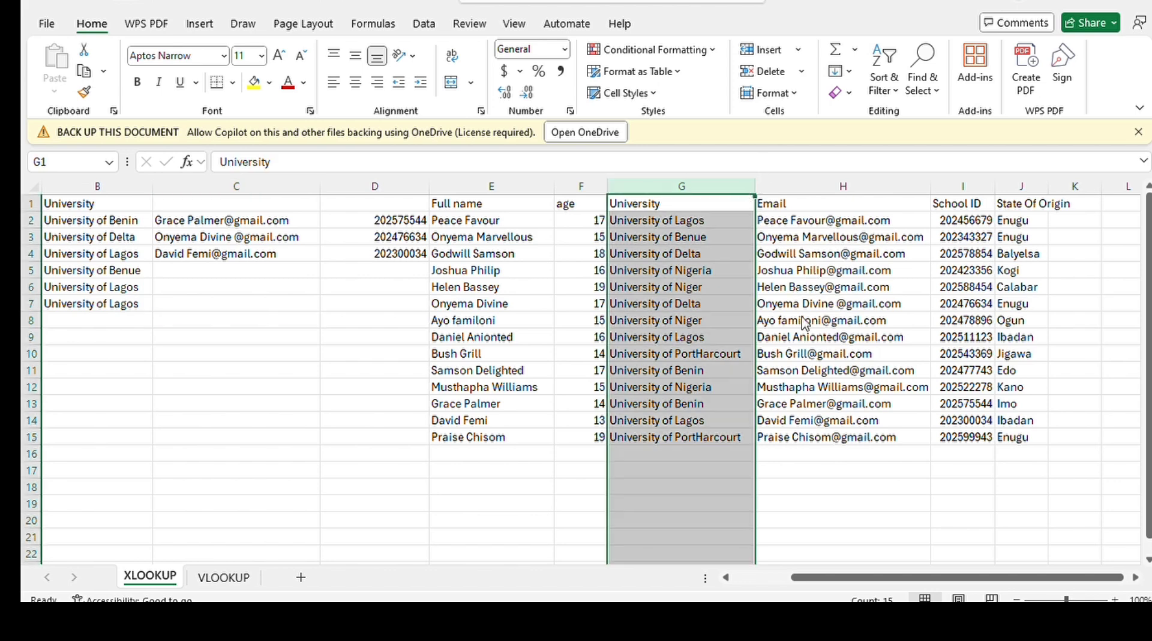
{"action": "key", "text": "ctrl+shift+plus"}
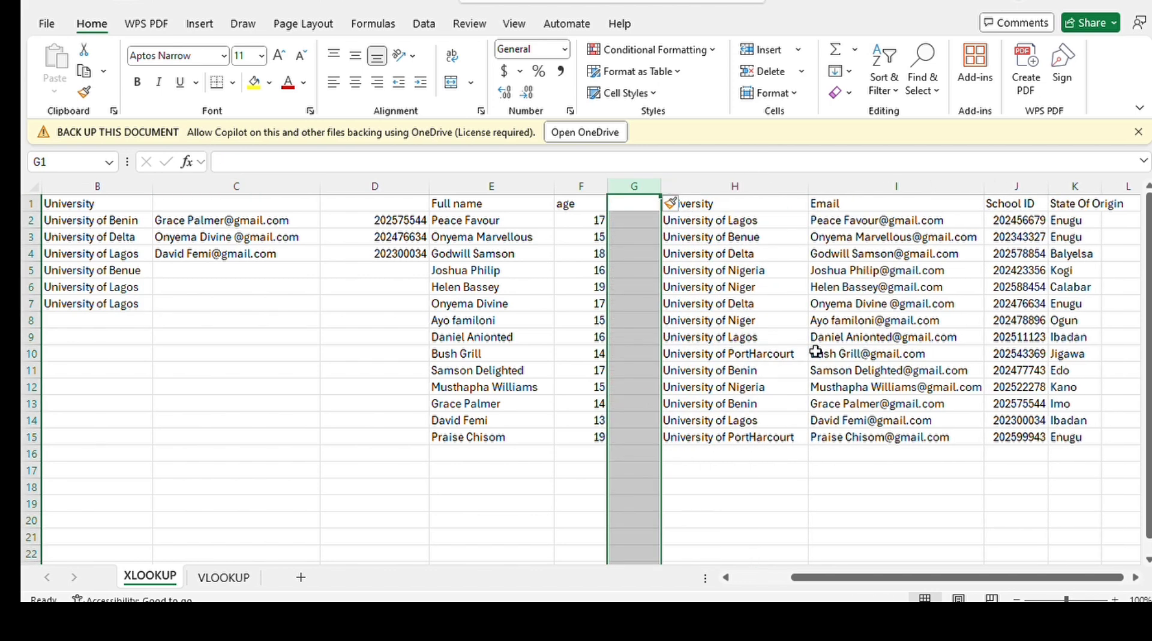
{"action": "left_click", "coordinate": [257, 238]}
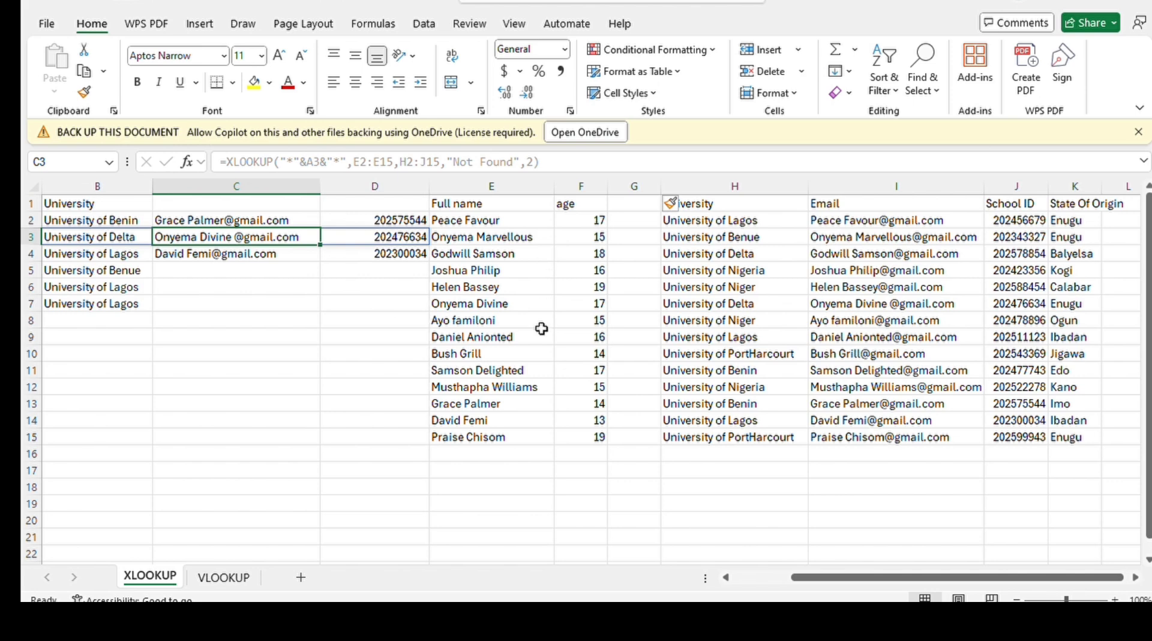
{"action": "left_click", "coordinate": [596, 186]}
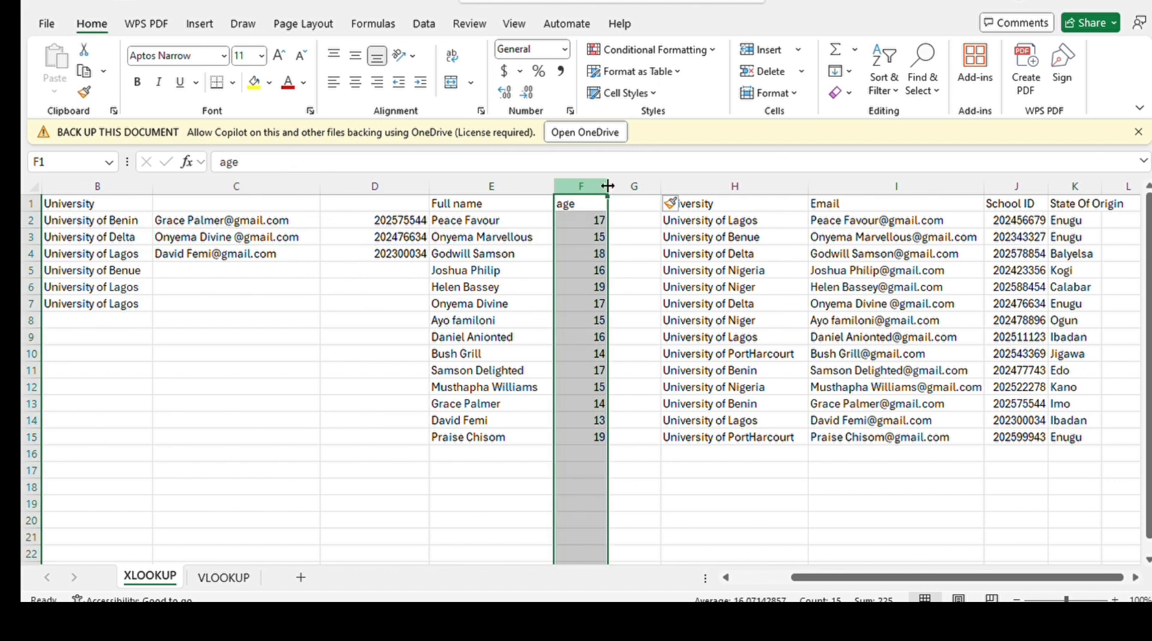
{"action": "left_click", "coordinate": [625, 185]}
{"action": "left_click", "coordinate": [739, 187]}
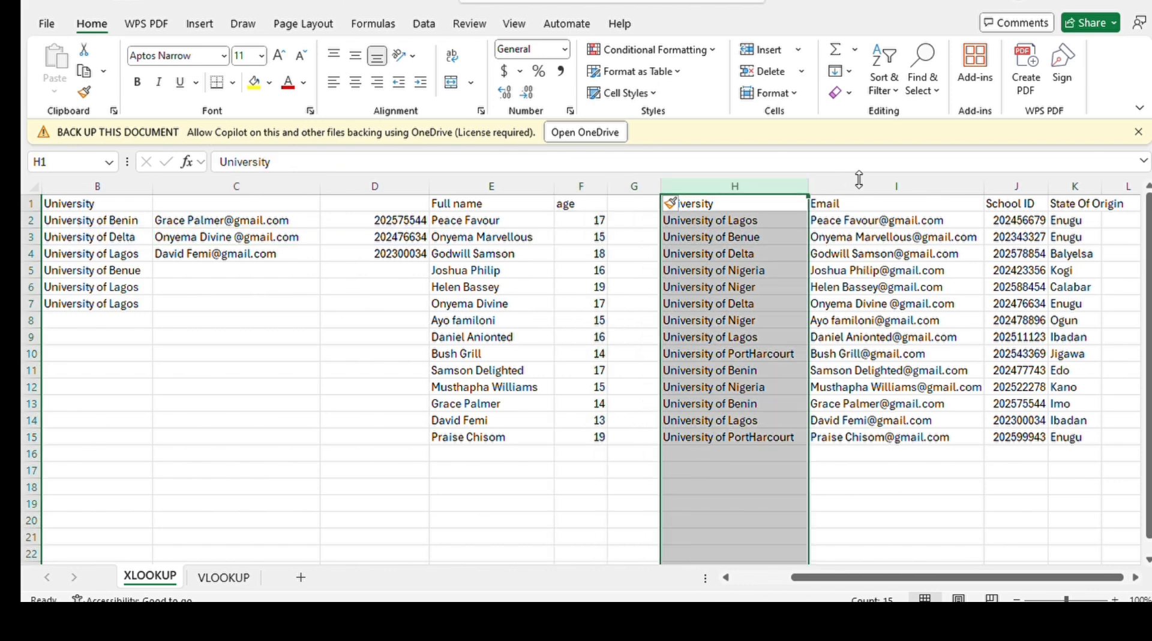
{"action": "left_click", "coordinate": [873, 186]}
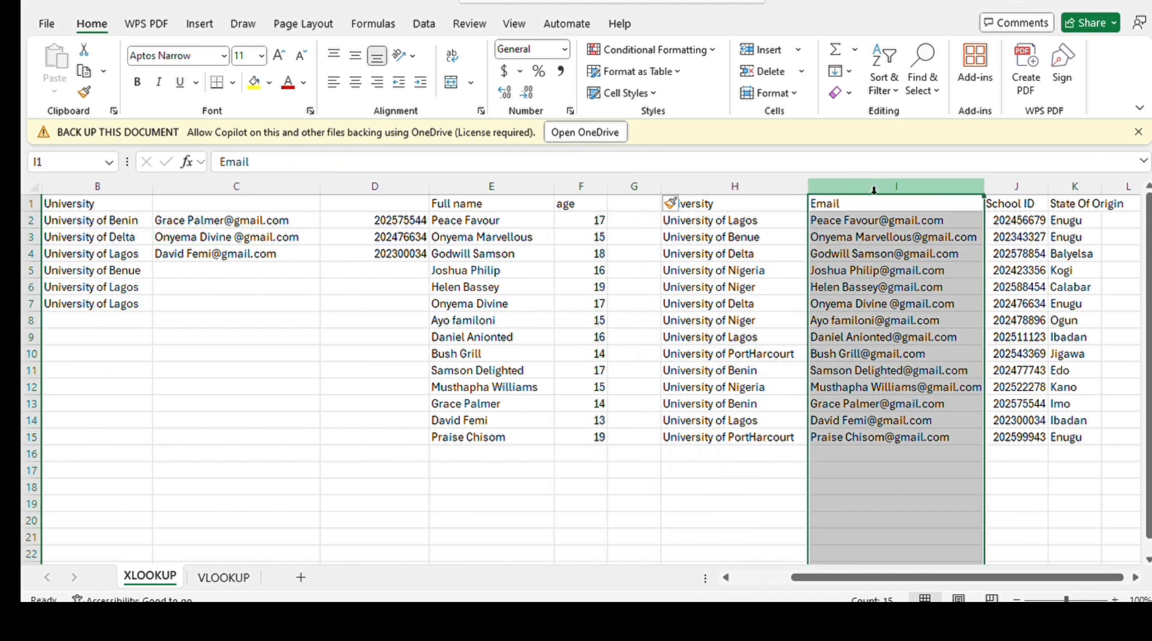
{"action": "left_click", "coordinate": [229, 202]}
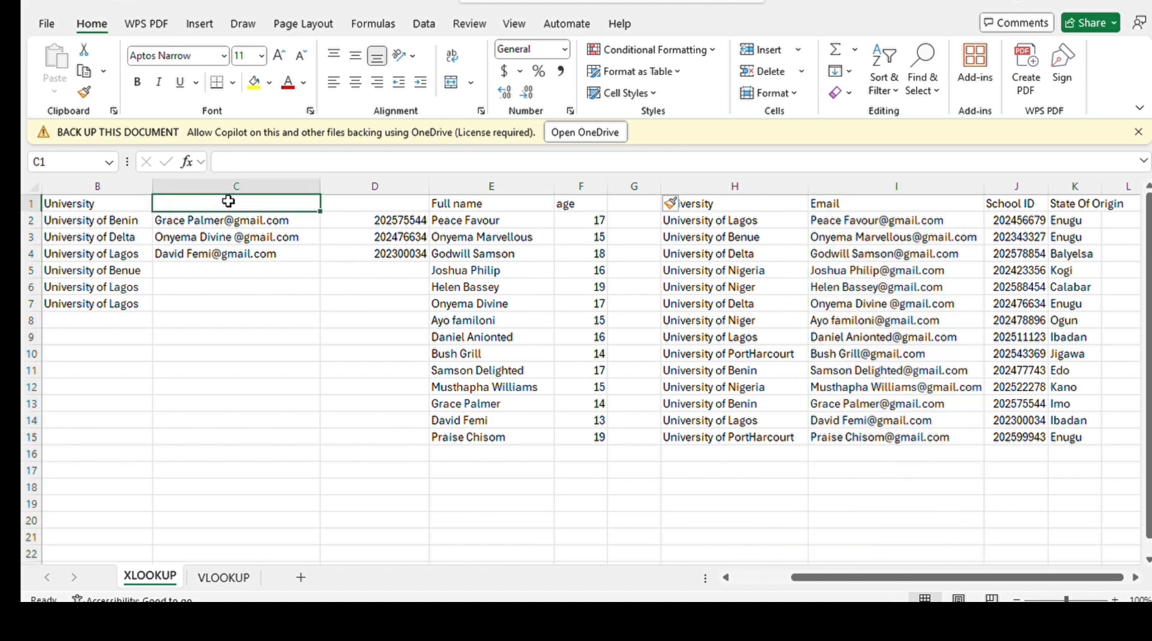
{"action": "left_click", "coordinate": [391, 206]}
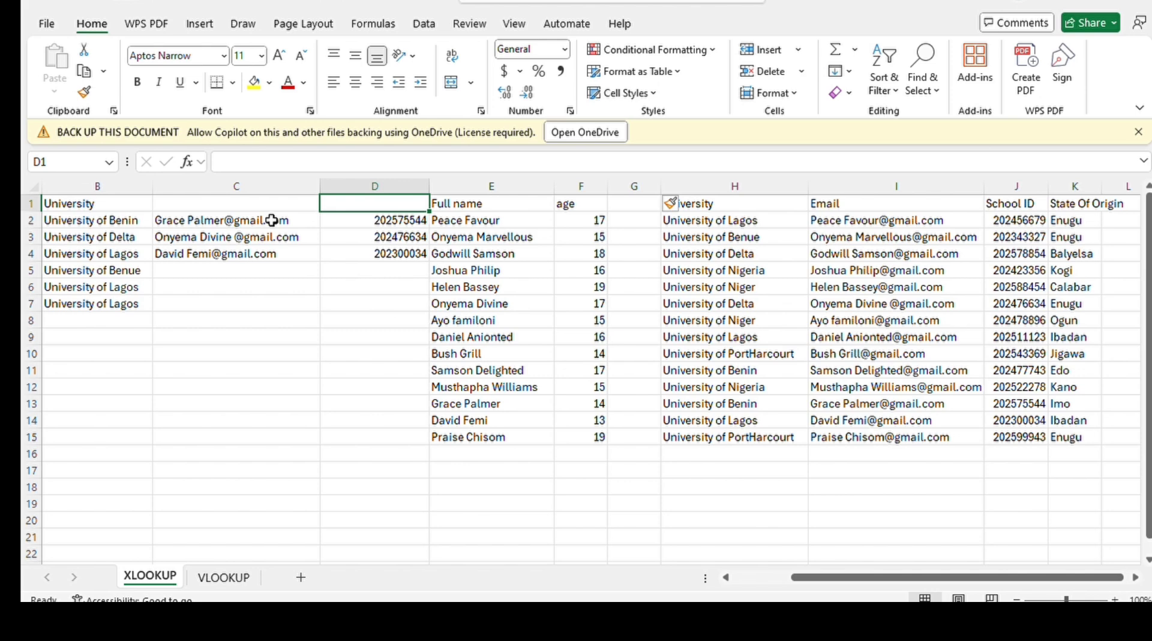
{"action": "left_click_drag", "start_coordinate": [271, 220], "coordinate": [593, 204]}
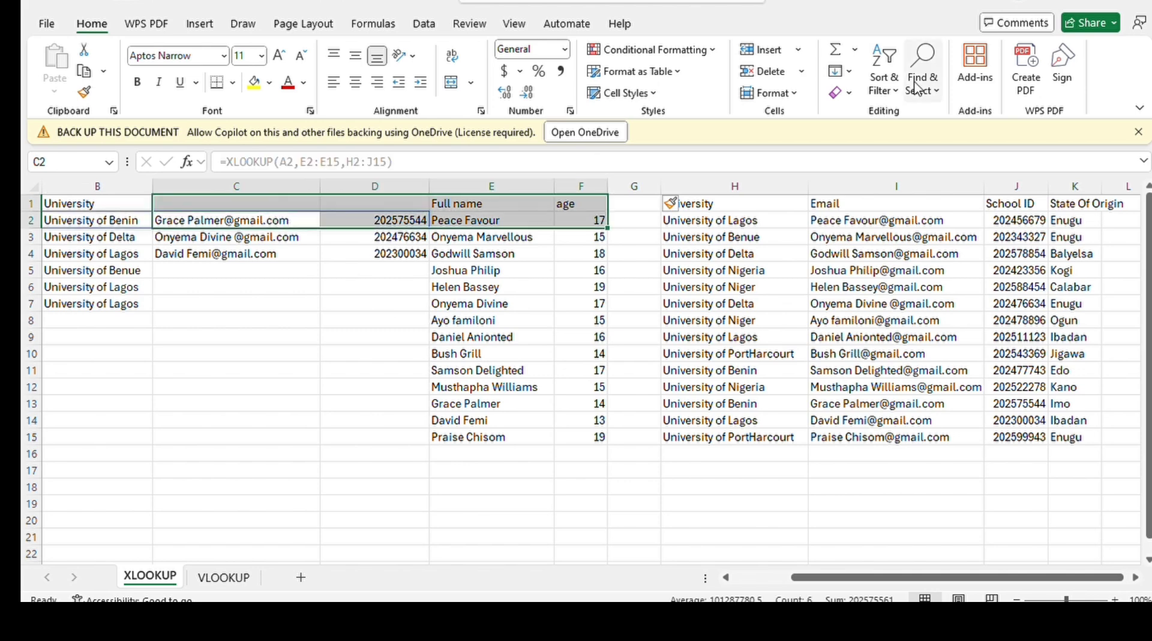